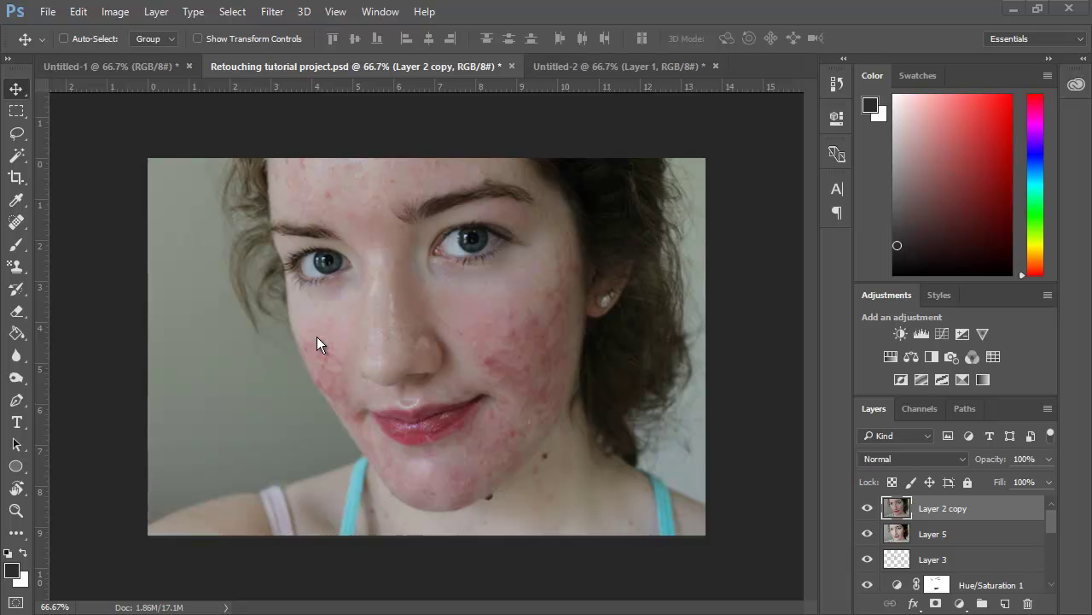
Hide Layer 2 copy to compare the smoothed skin, then switch to the Untitled-2 document
left_click(867, 510)
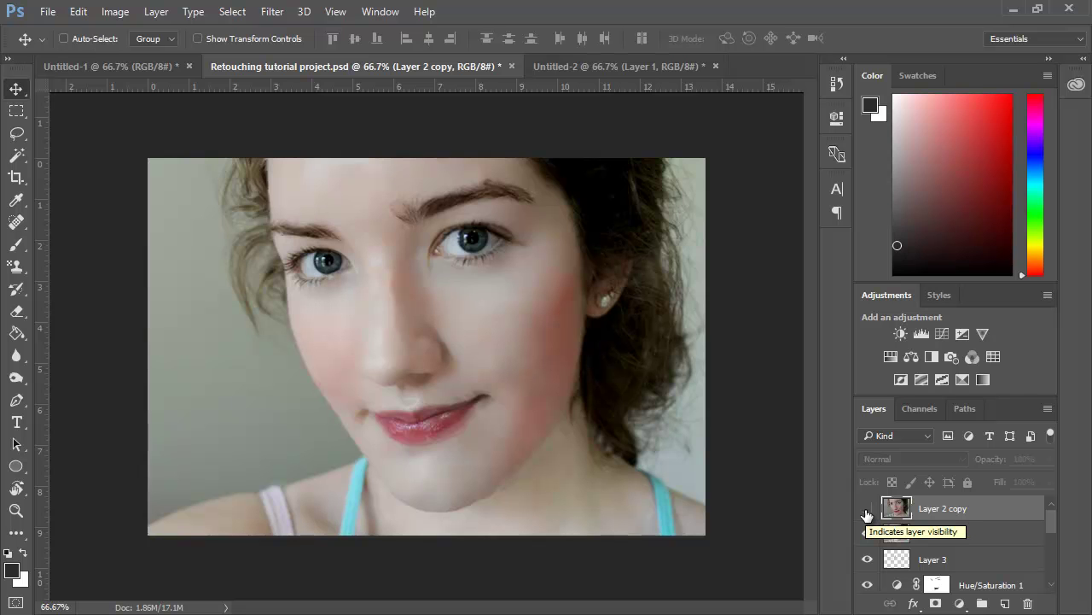
left_click(569, 70)
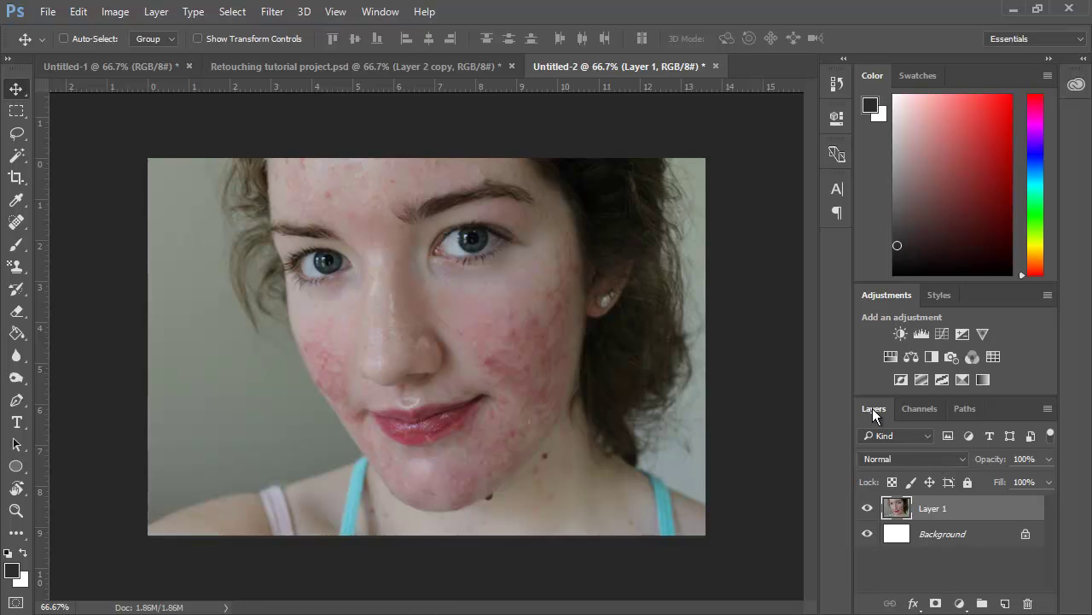
Add a Hue/Saturation adjustment layer above Layer 1 of the acne photo
left_click(958, 603)
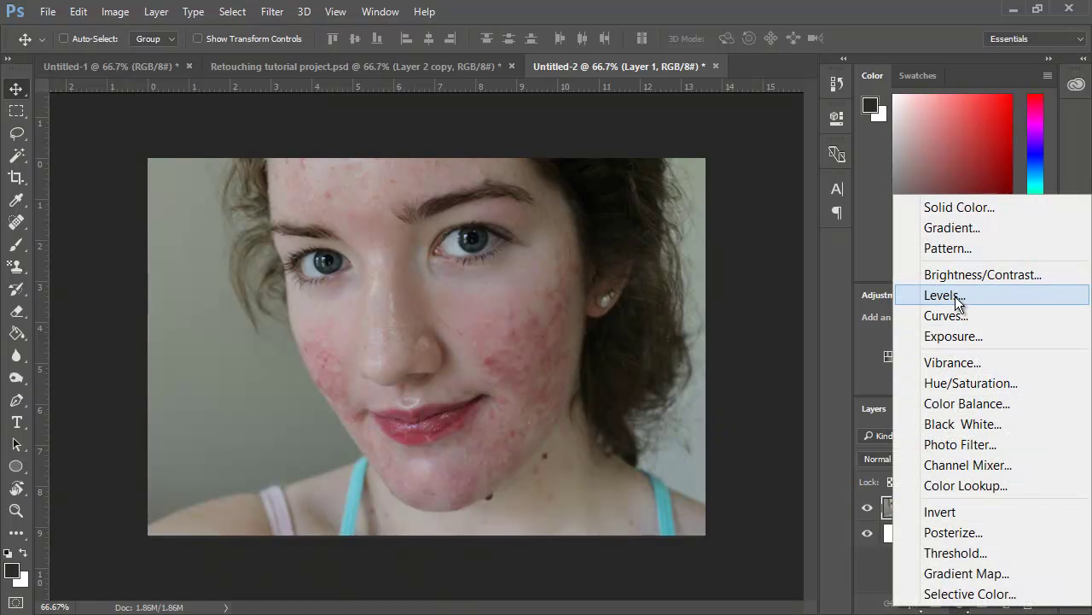
left_click(964, 391)
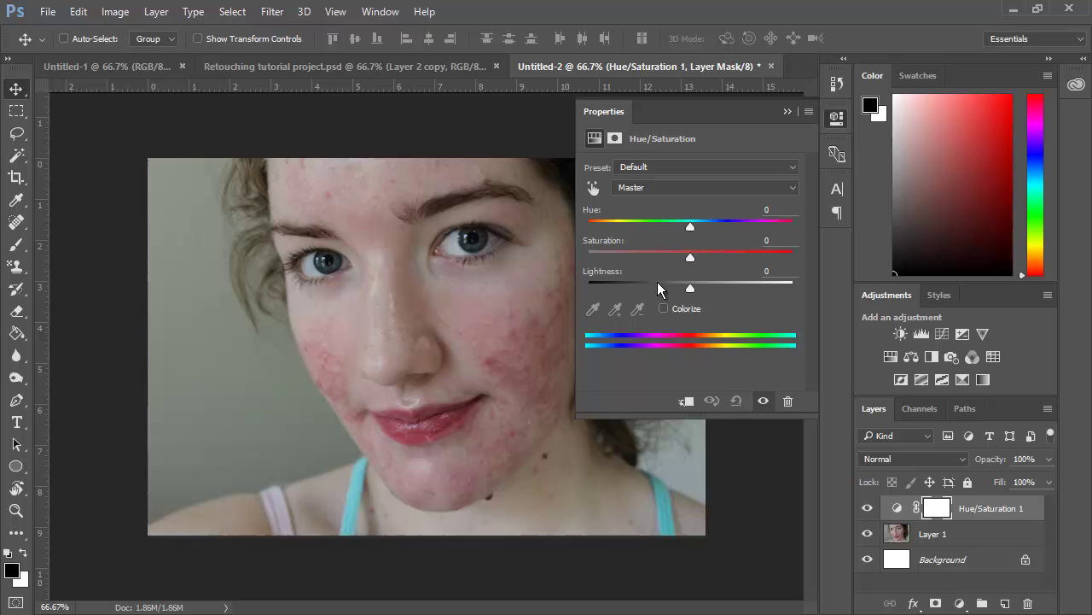
Limit the adjustment to Reds, set Hue +36, and shift the range toward magentas
left_click(636, 188)
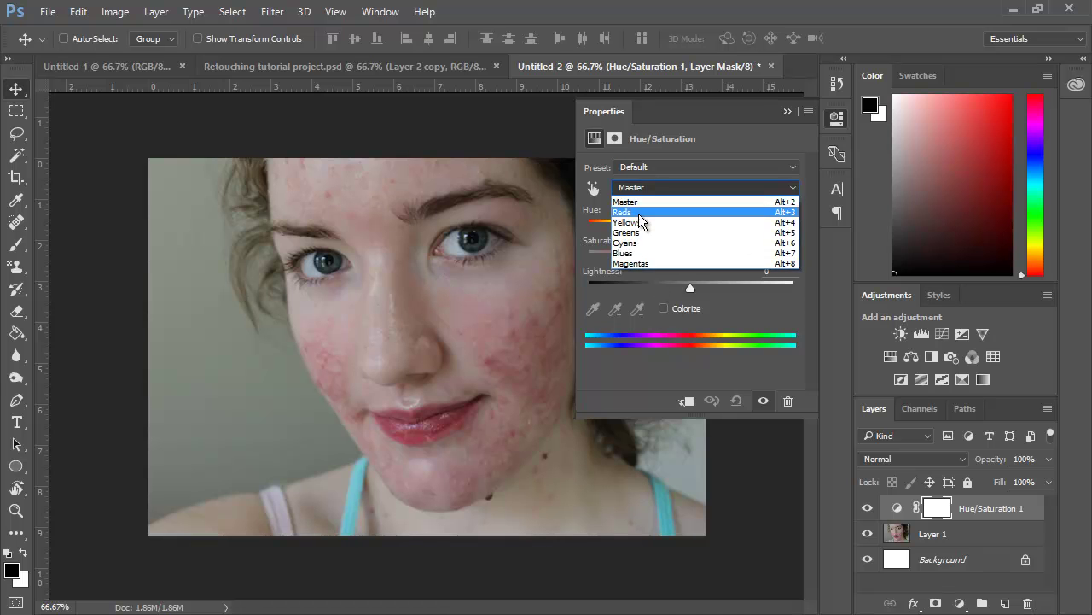
left_click(638, 216)
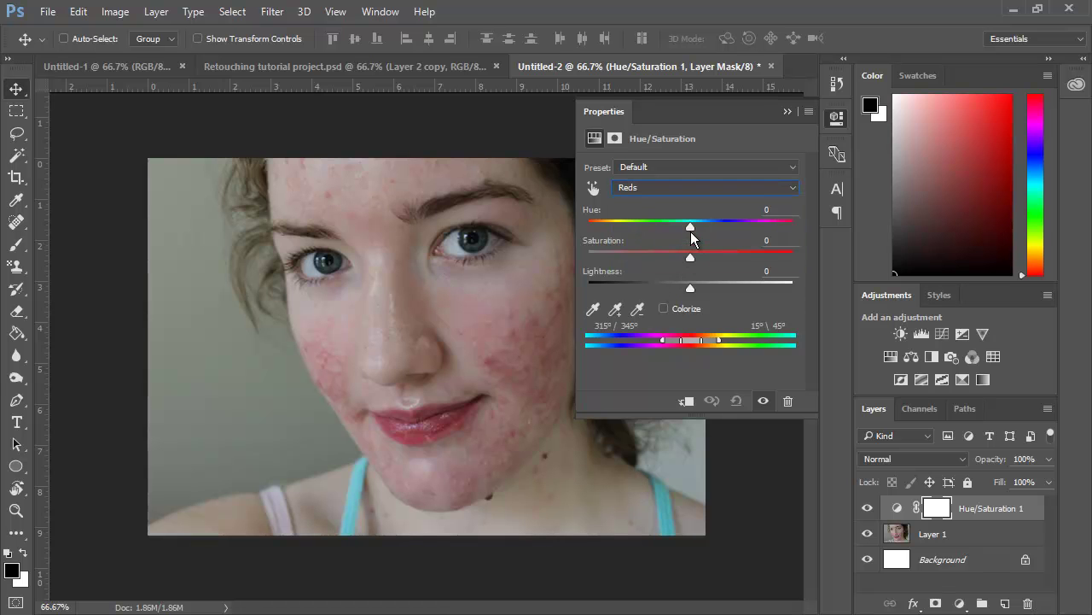
left_click_drag(690, 230, 725, 258)
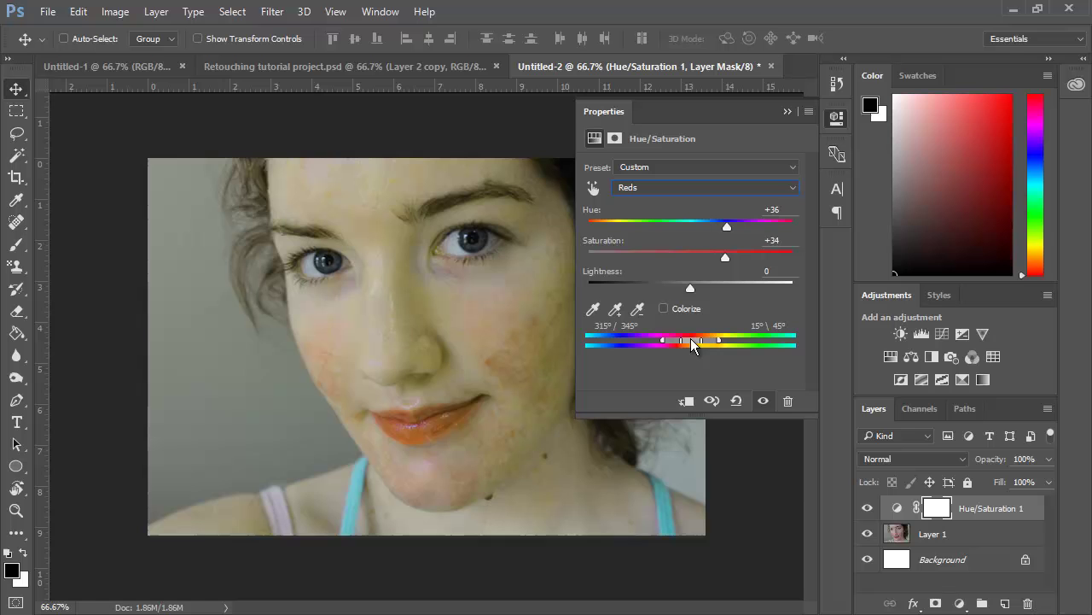
left_click_drag(691, 344, 671, 347)
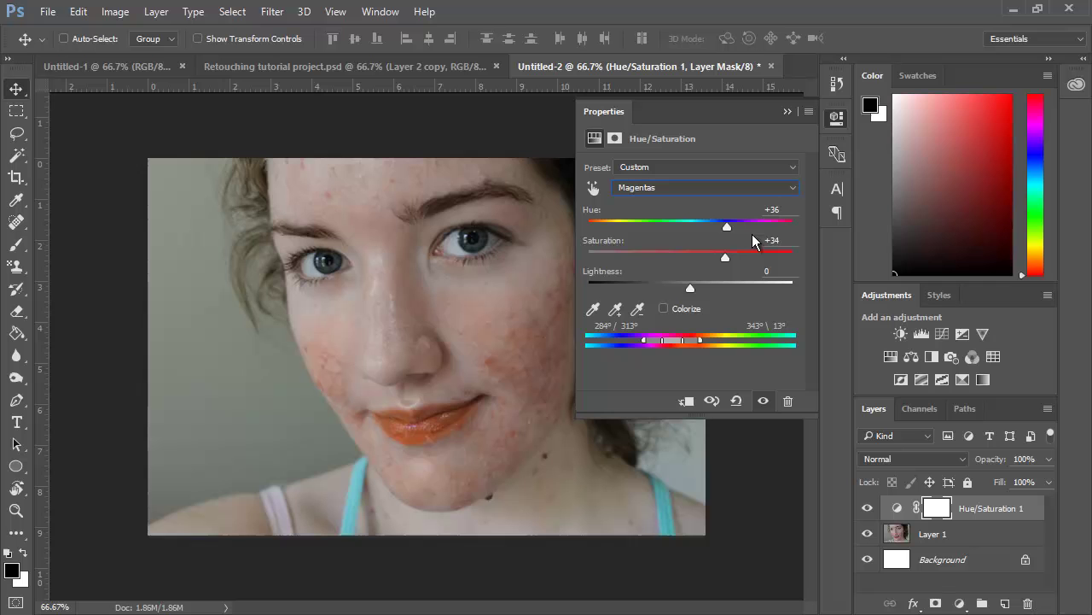
Reset the Reds Hue and Saturation values to 0
left_click(773, 209)
type("0")
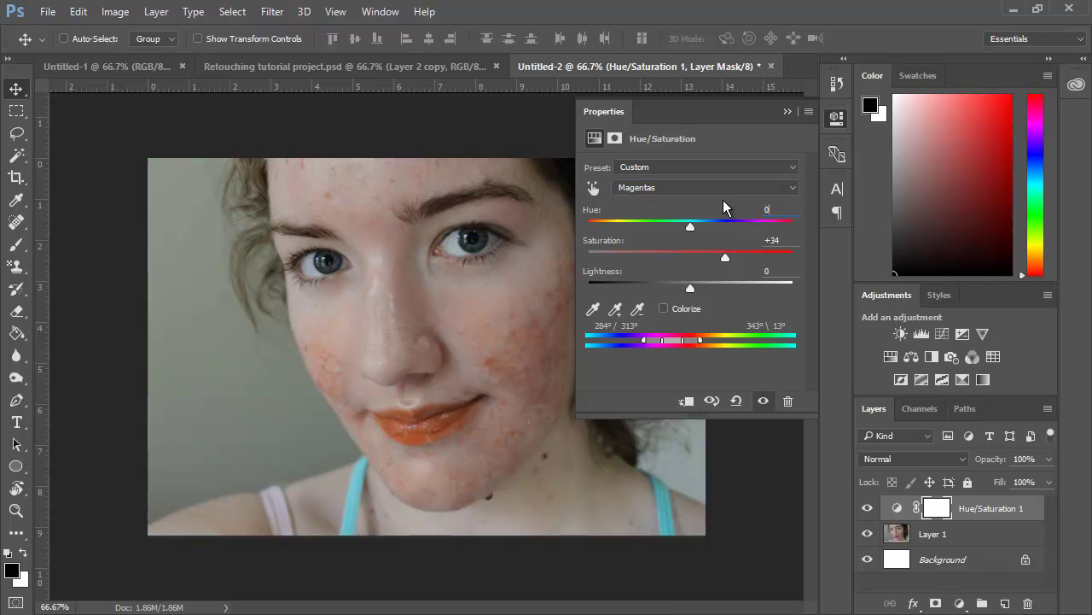
left_click(771, 240)
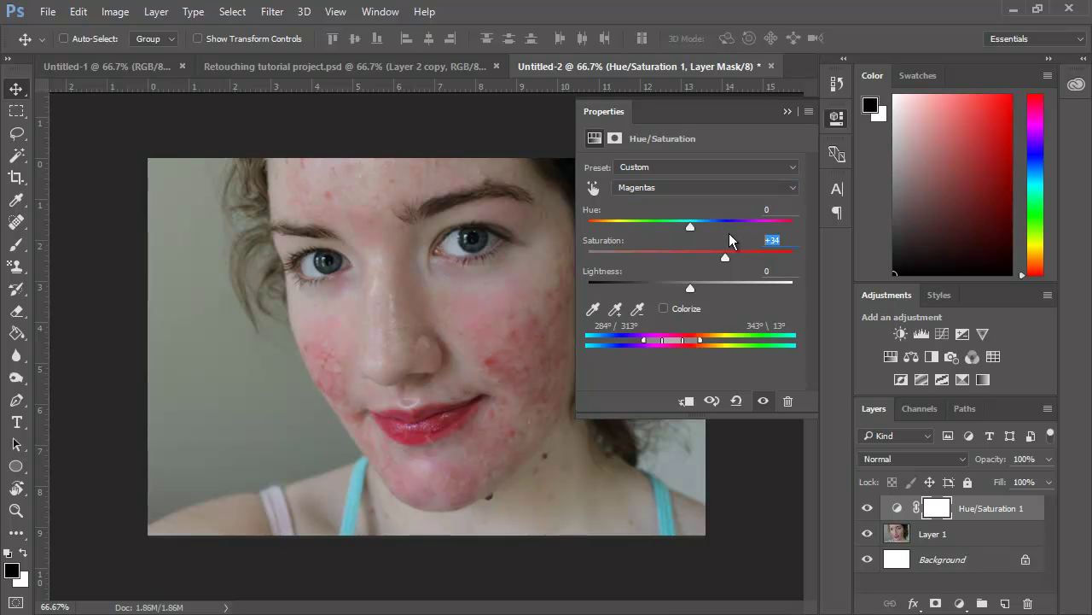
type("0")
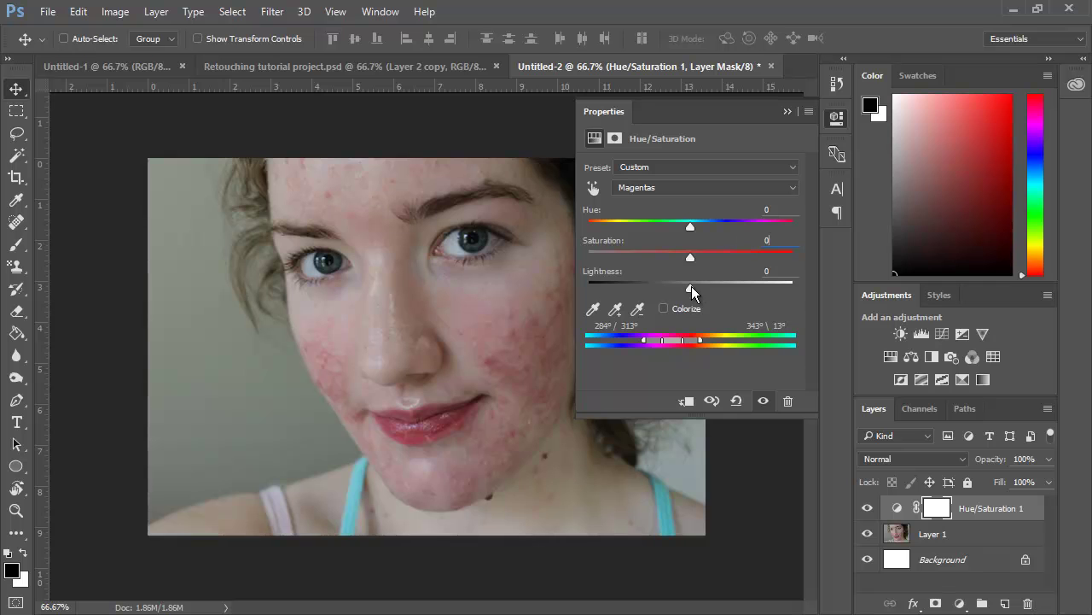
Tune Lightness and colour range to finish at Hue +20, Saturation +5, Lightness +48
left_click_drag(691, 286, 738, 285)
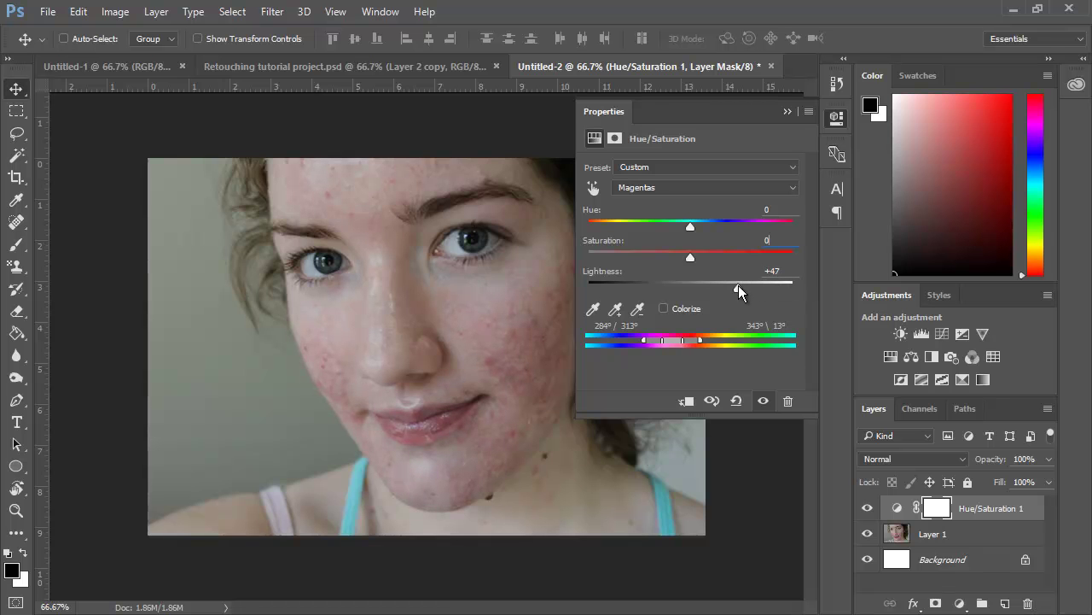
left_click_drag(670, 339, 694, 338)
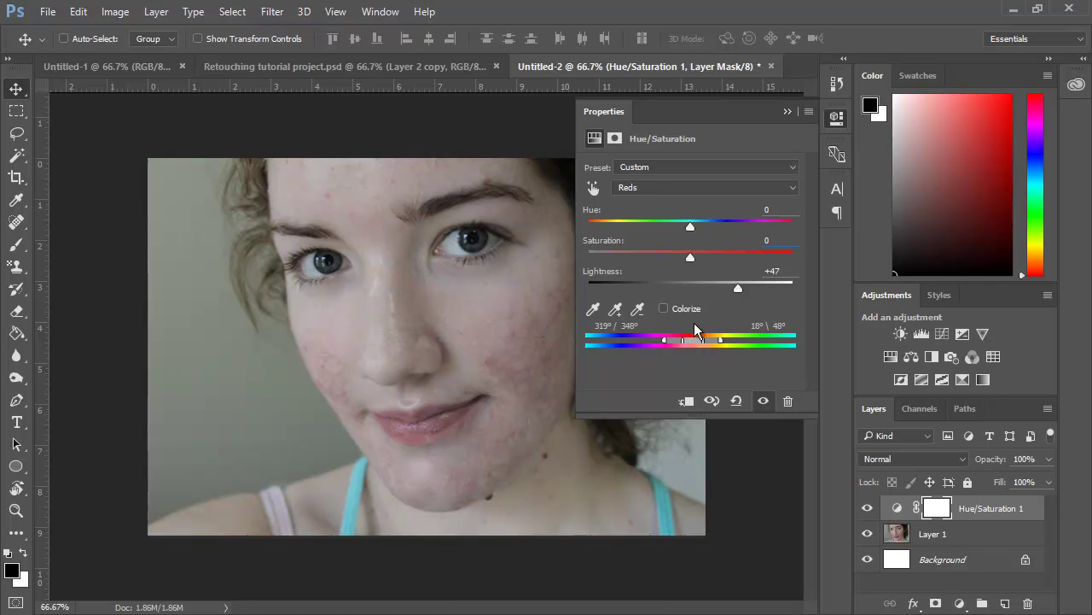
mouse_move(738, 289)
left_mouse_down()
mouse_move(769, 288)
mouse_move(753, 288)
left_mouse_up()
left_click_drag(685, 340, 695, 341)
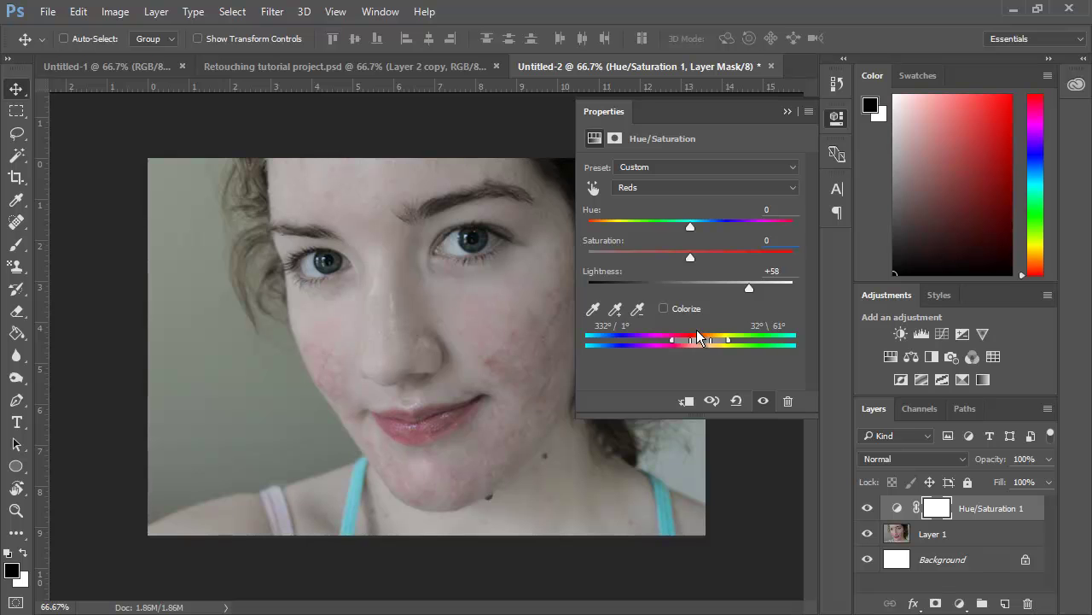
left_click_drag(746, 288, 734, 288)
left_click_drag(693, 257, 710, 227)
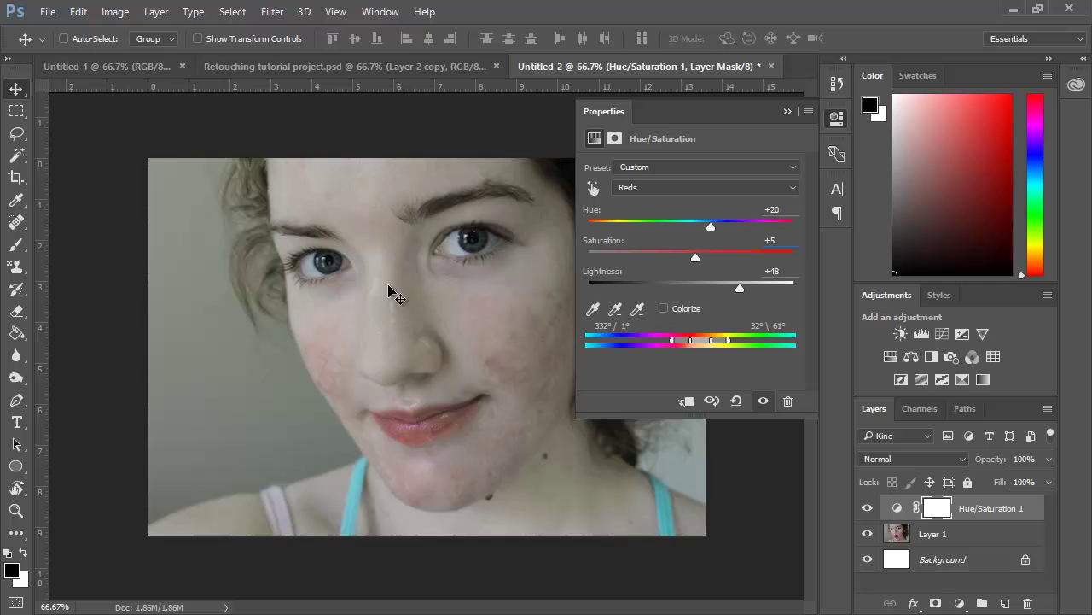
Collapse Properties, select the Brush tool, and hide Hue/Saturation 1 to compare skin
left_click(788, 112)
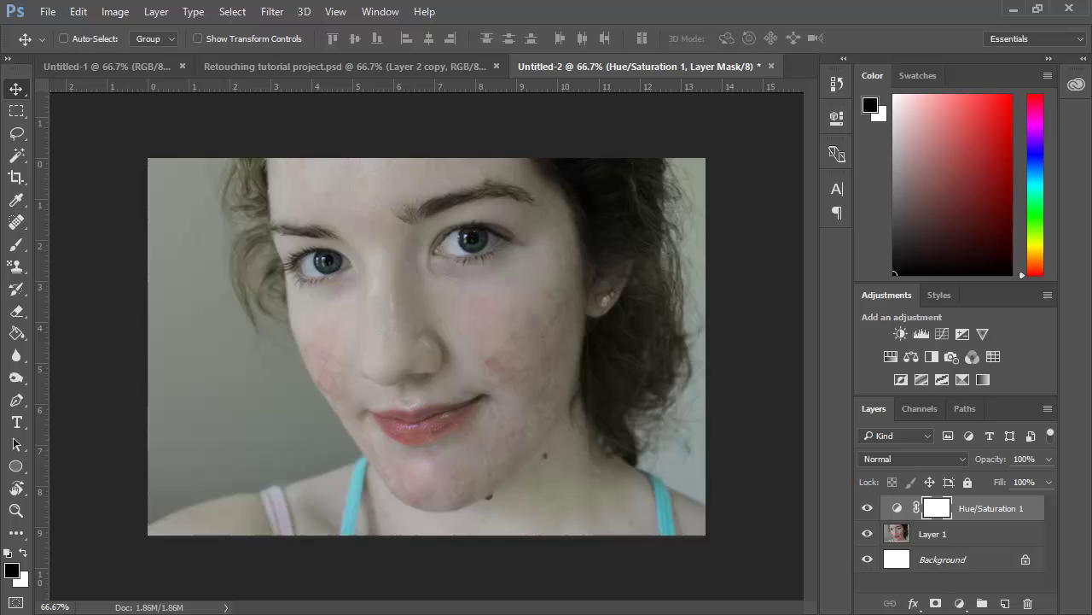
left_click(17, 247)
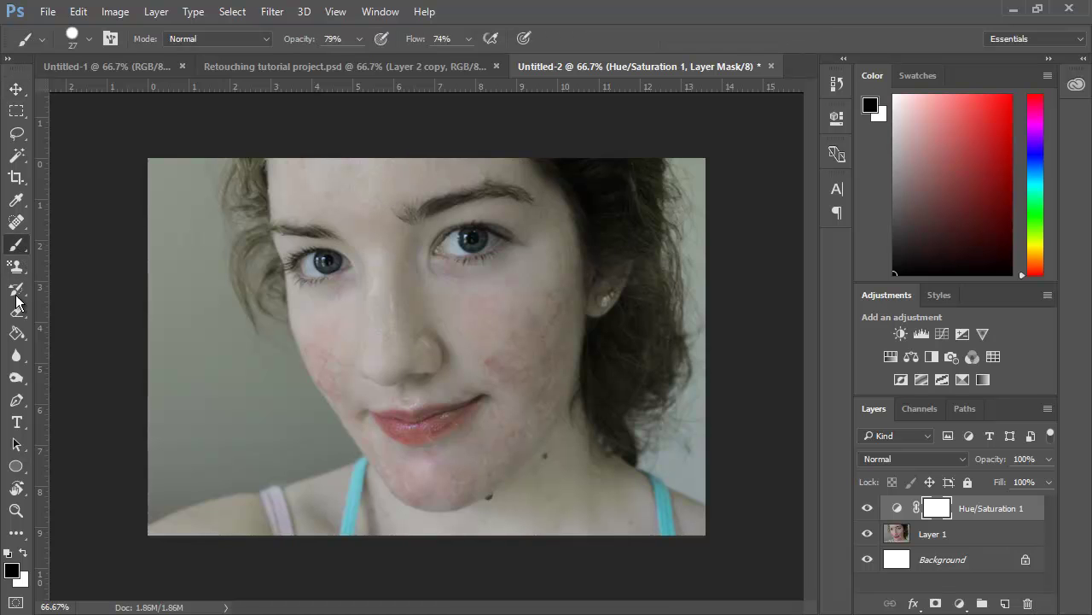
left_click(868, 509)
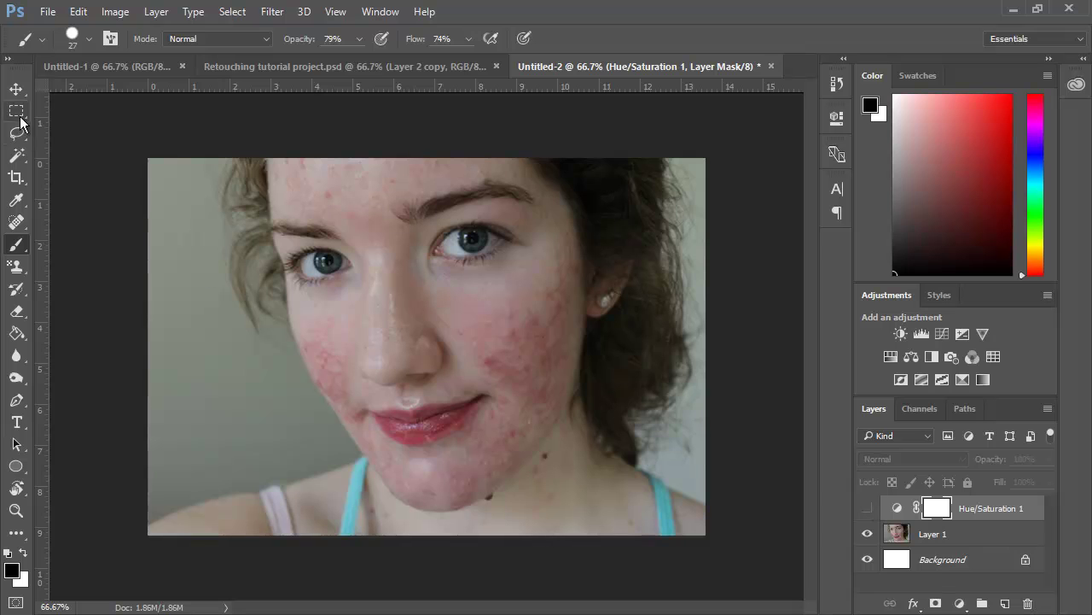
Trace the lips with the Magnetic Lasso and make Hue/Saturation 1 visible again
left_click(16, 156)
left_click(18, 134)
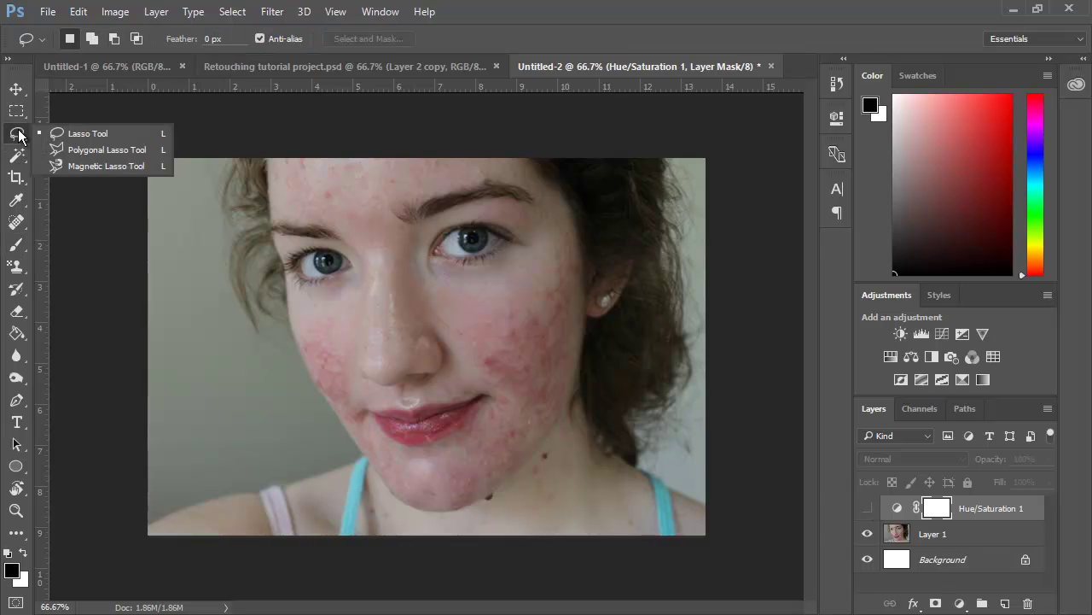
left_click(109, 168)
left_click(489, 394)
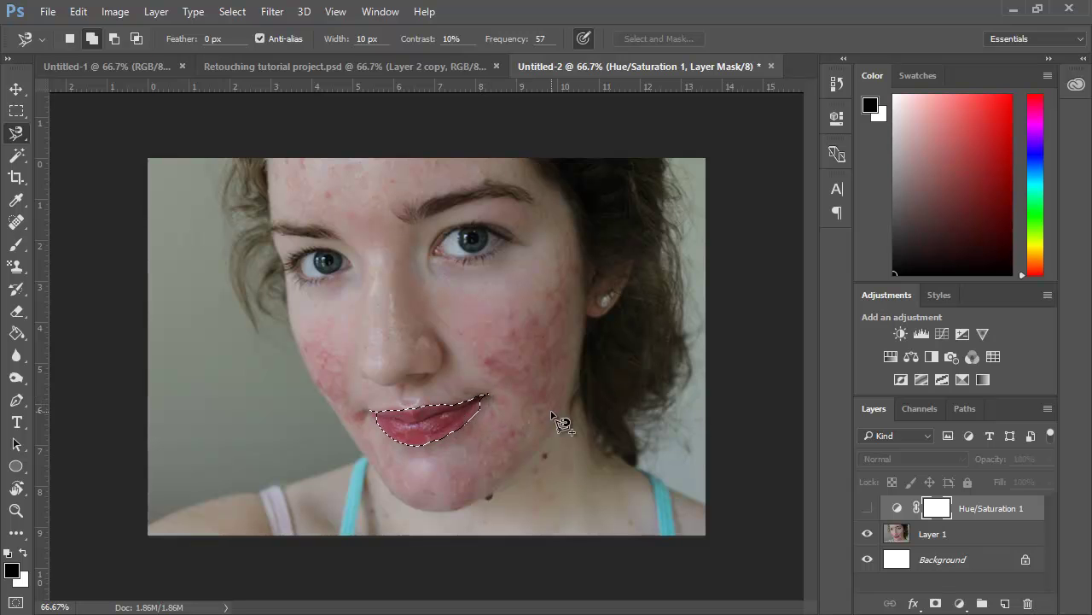
left_click(868, 509)
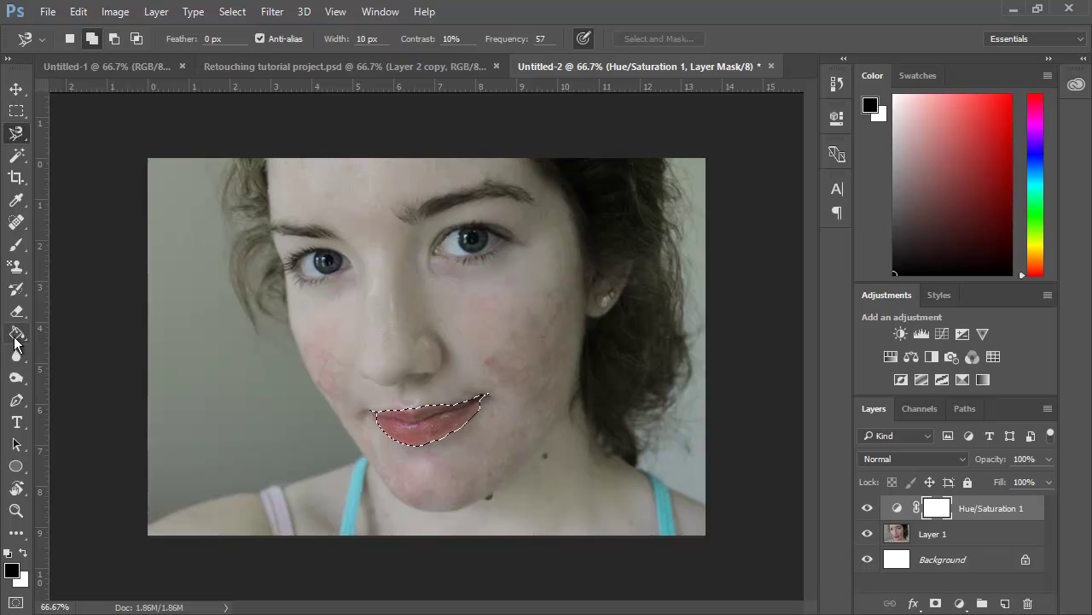
Paint-bucket the lip selection black on the Hue/Saturation 1 mask, then deselect
left_click(16, 335)
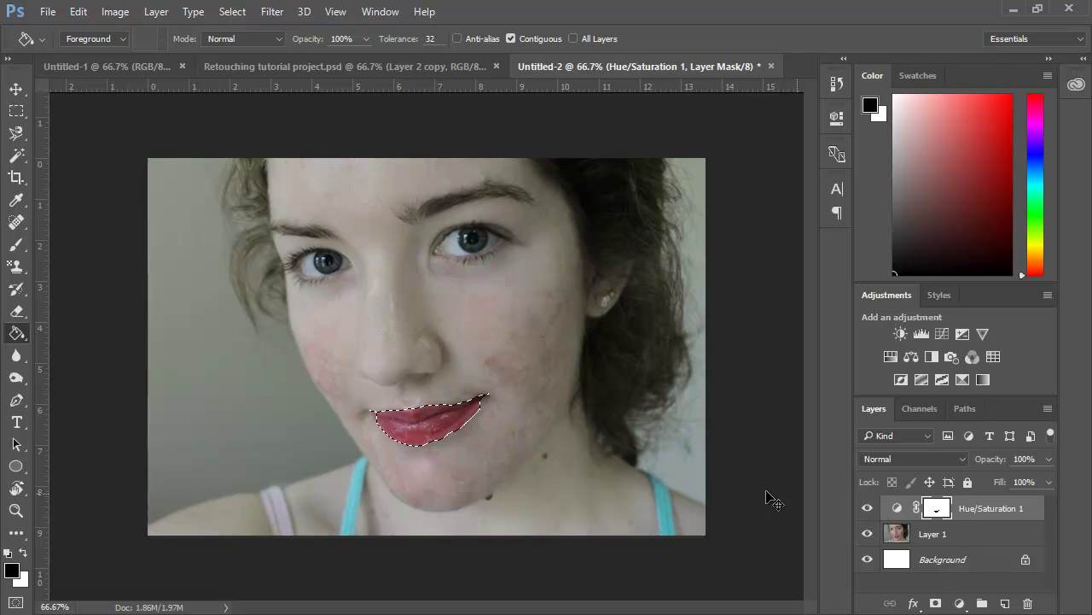
left_click(78, 11)
left_click(129, 40)
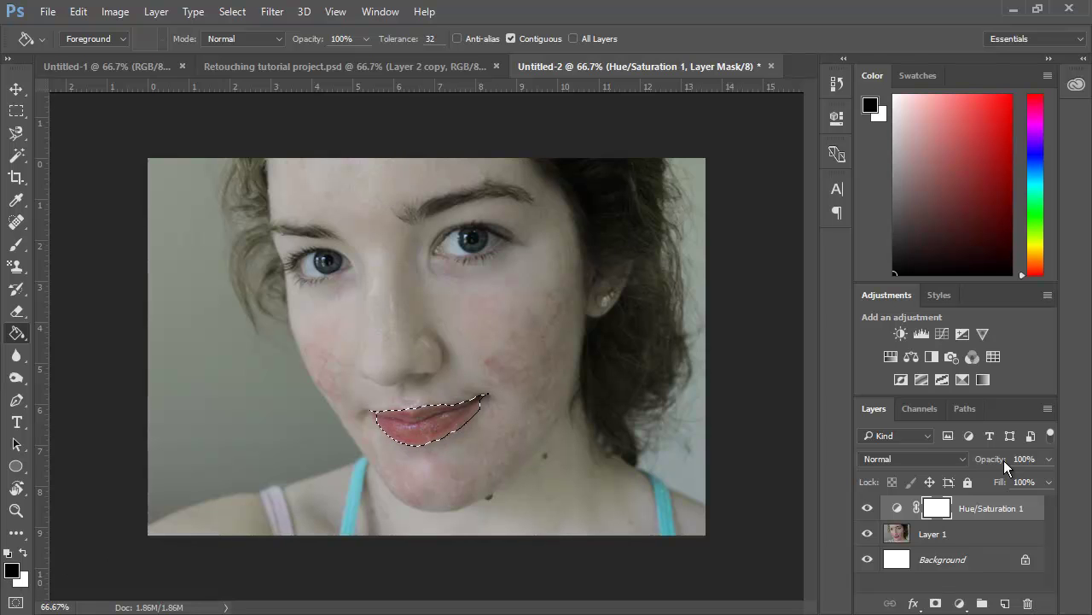
left_click(413, 424)
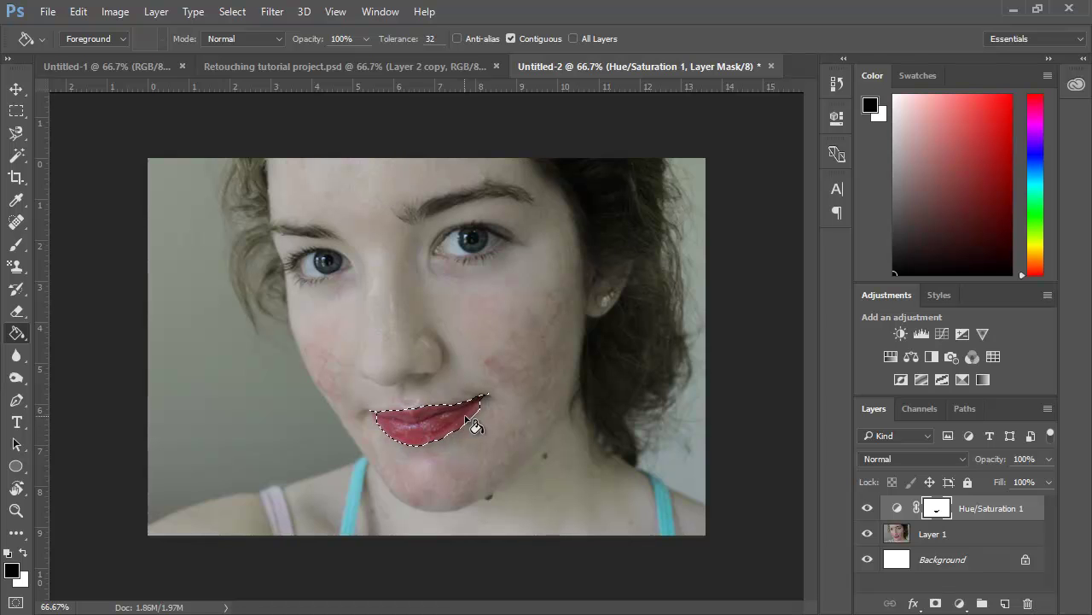
left_click(245, 16)
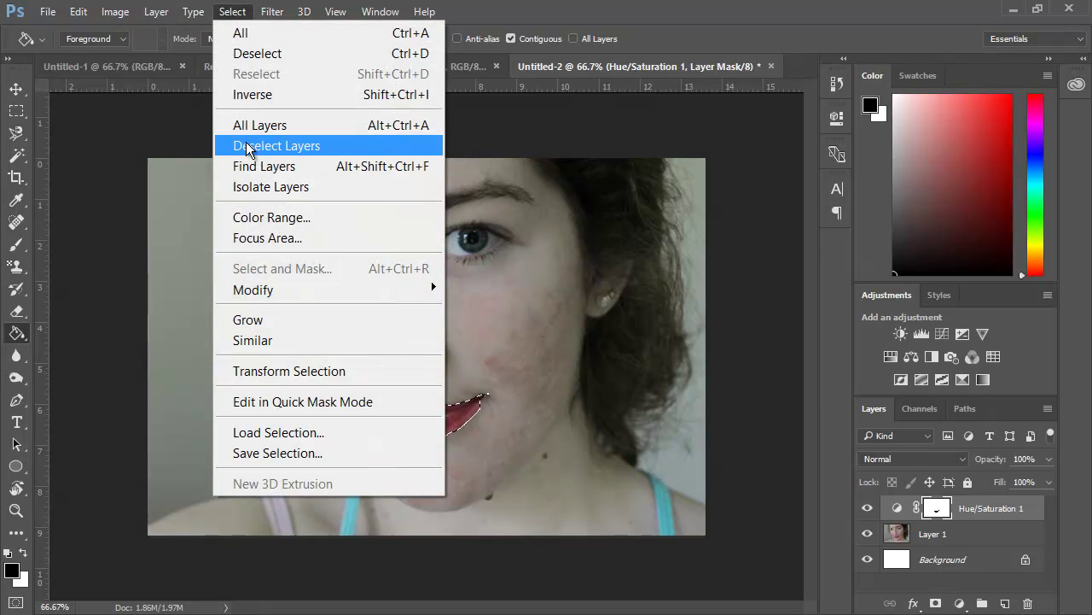
left_click(256, 53)
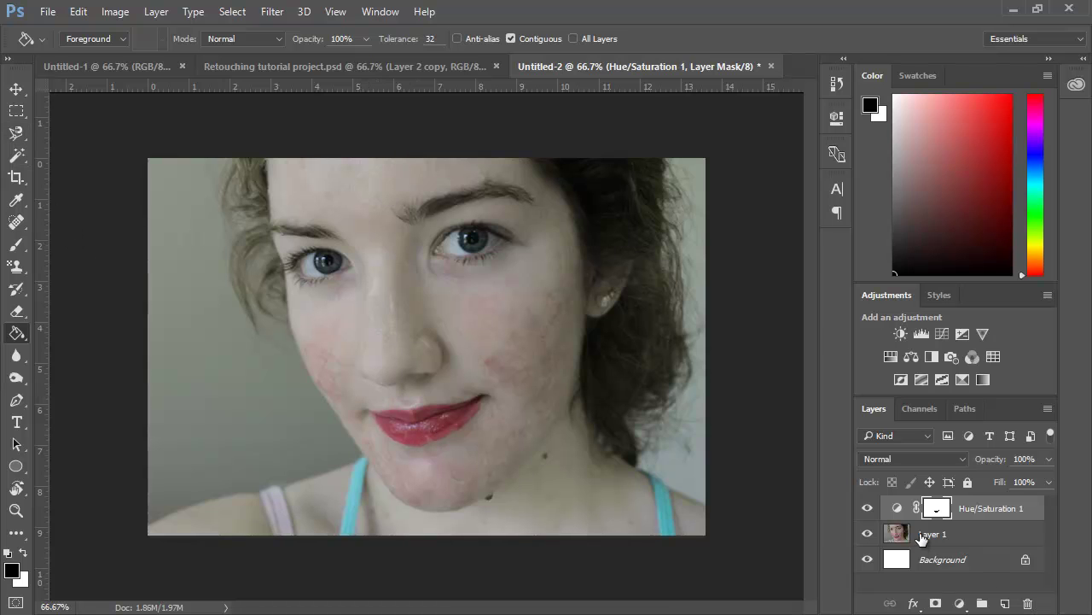
Duplicate Layer 1 as Layer 1 copy and spot-heal a blemish on the cheek
left_click_drag(921, 538, 1005, 603)
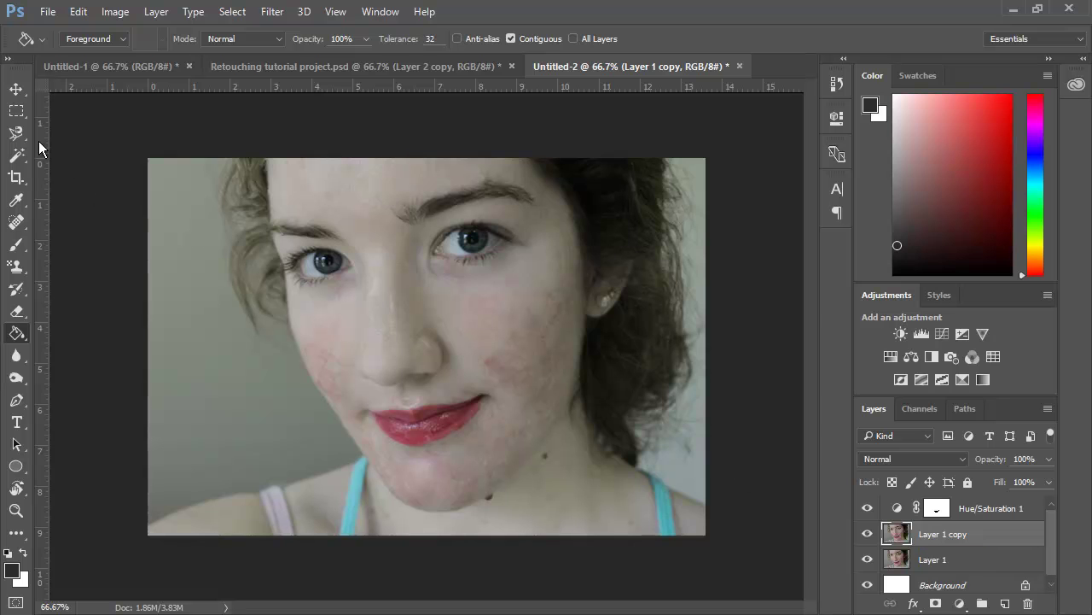
left_click(16, 222)
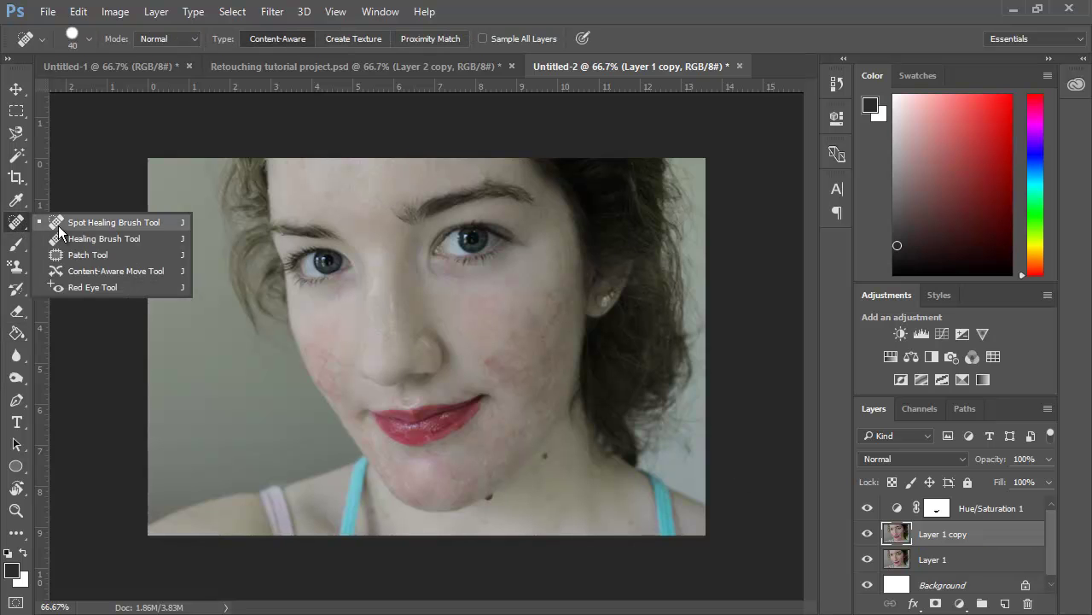
left_click(72, 226)
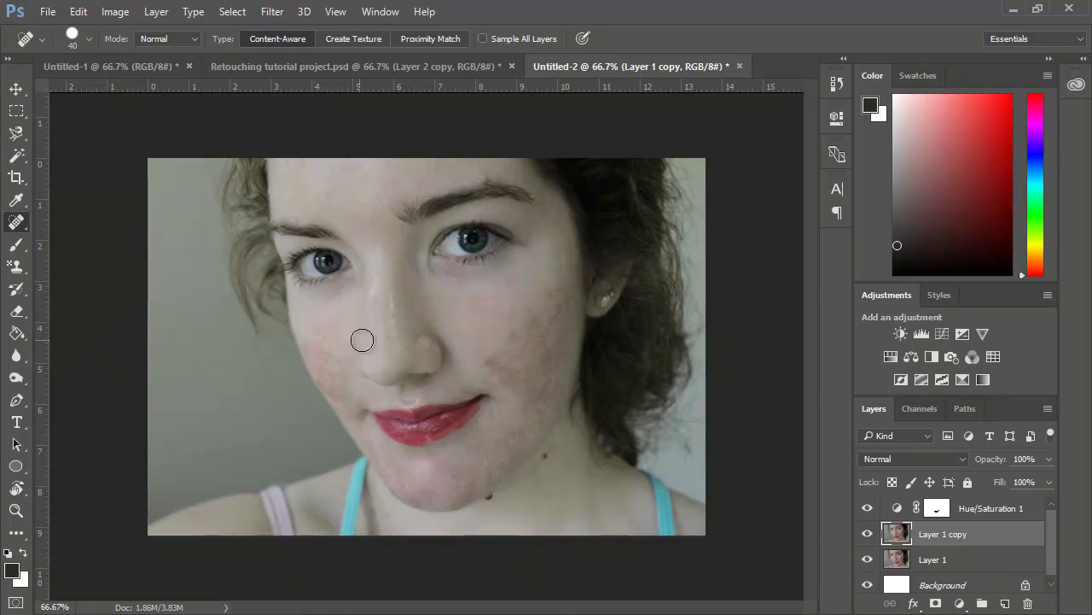
left_click(492, 362)
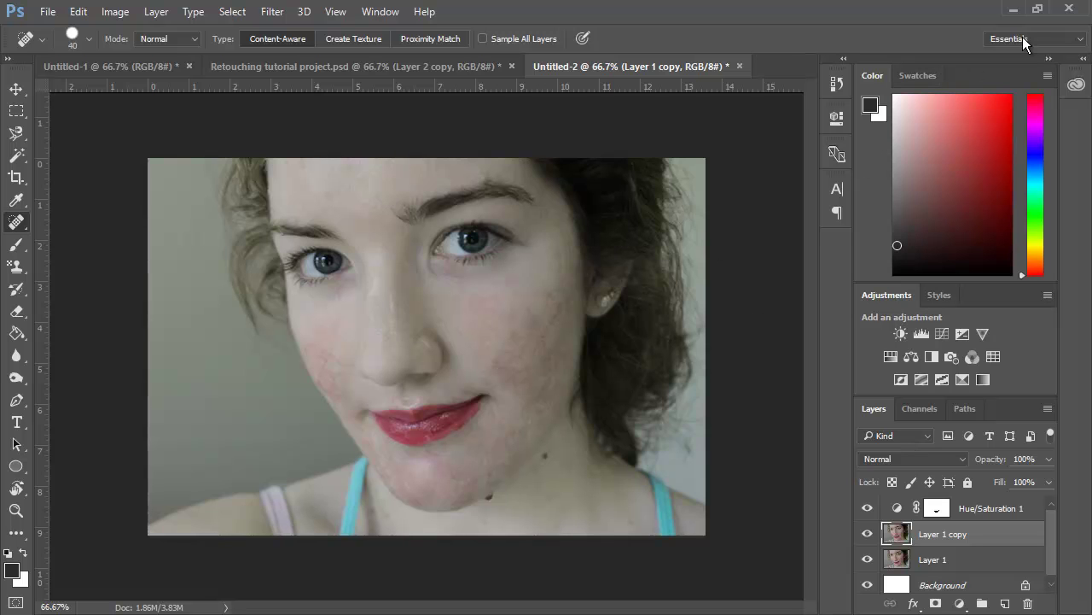
Resize the Spot Healing Brush, down to about 20 px and then up to 30 px
left_click(90, 40)
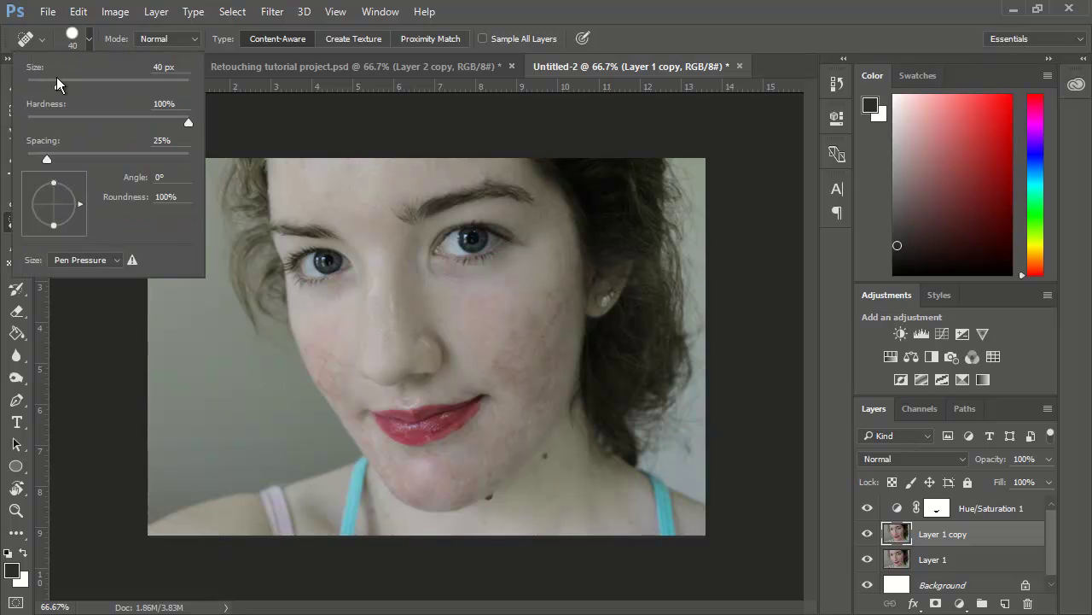
left_click_drag(58, 86, 46, 86)
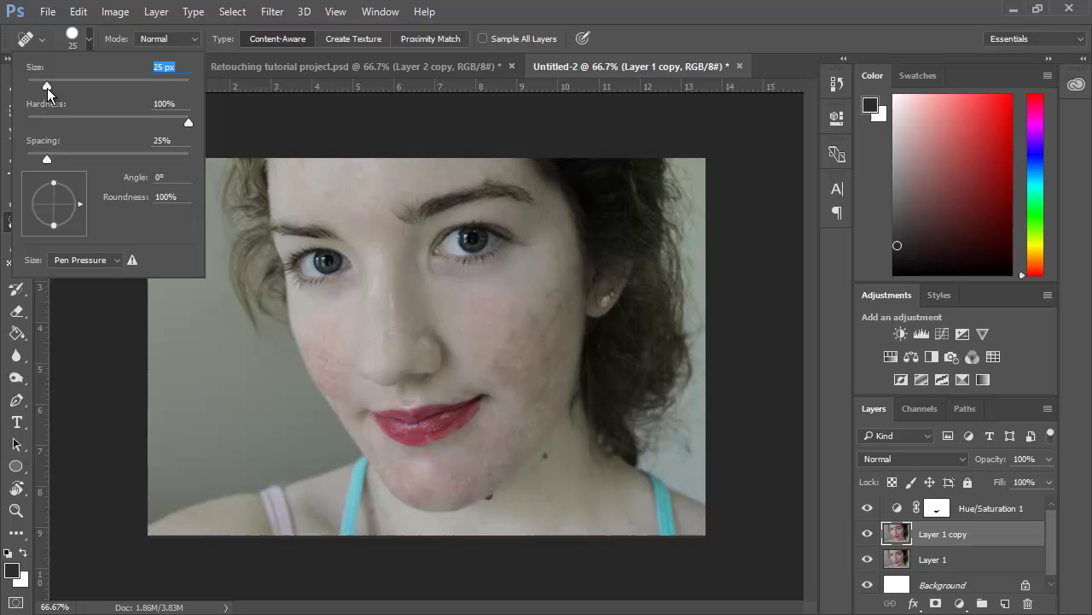
left_click_drag(47, 87, 44, 87)
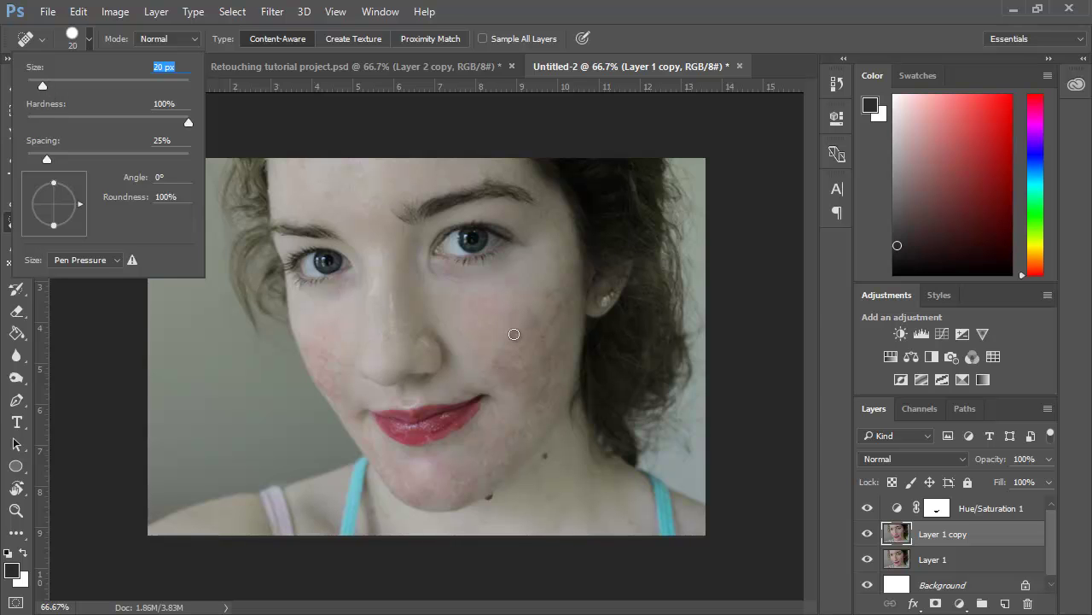
key("Return")
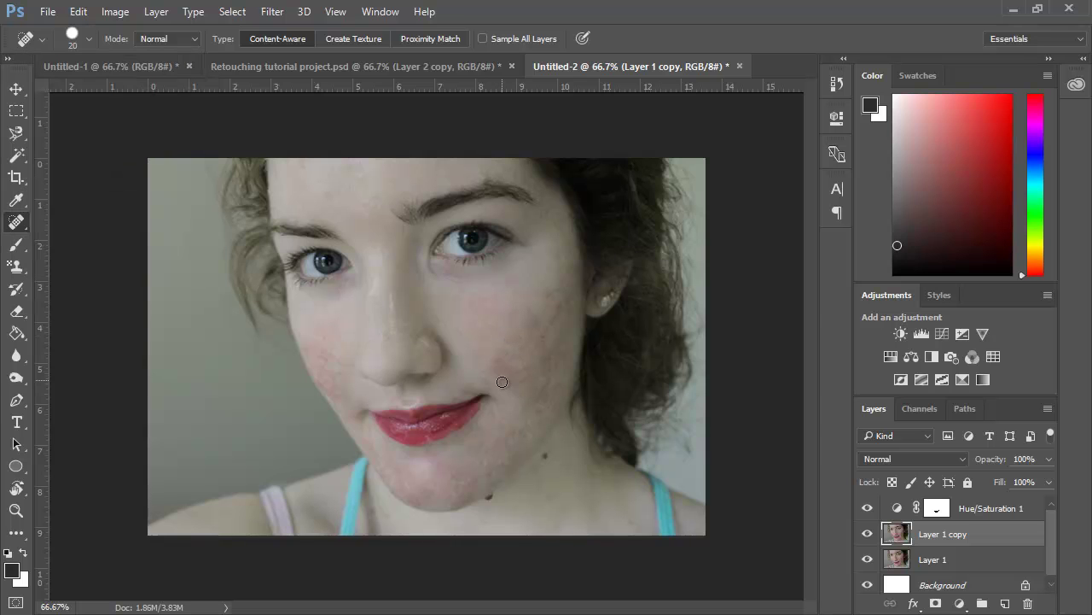
left_click(43, 39)
key("Return")
Spot-heal the remaining blemishes on both cheeks, the chin and around the lip corners
left_click(323, 339)
left_click(338, 368)
left_click(531, 328)
left_click(549, 298)
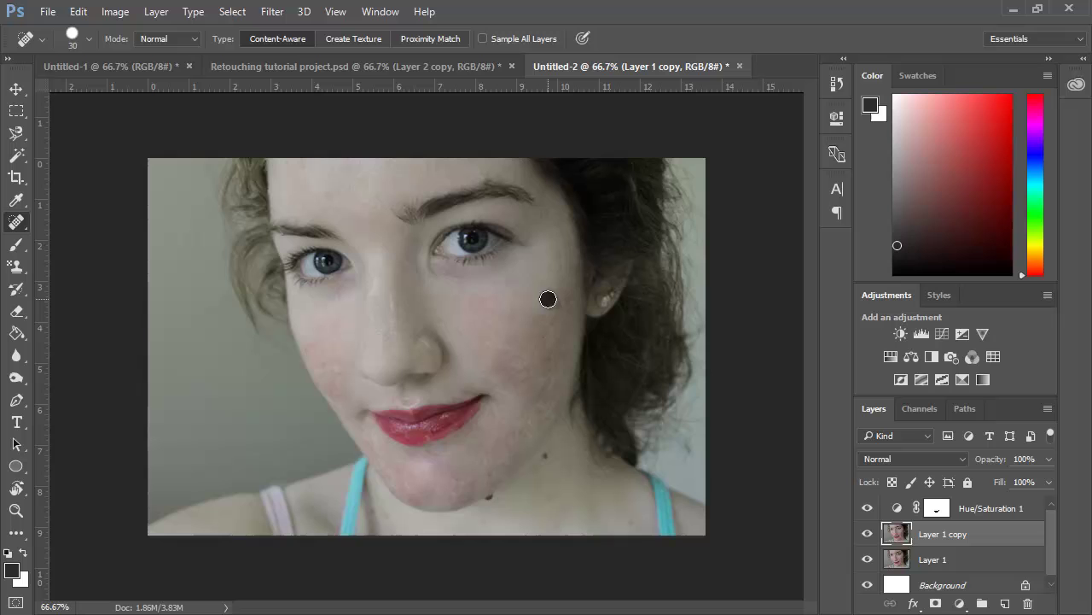
left_click(565, 305)
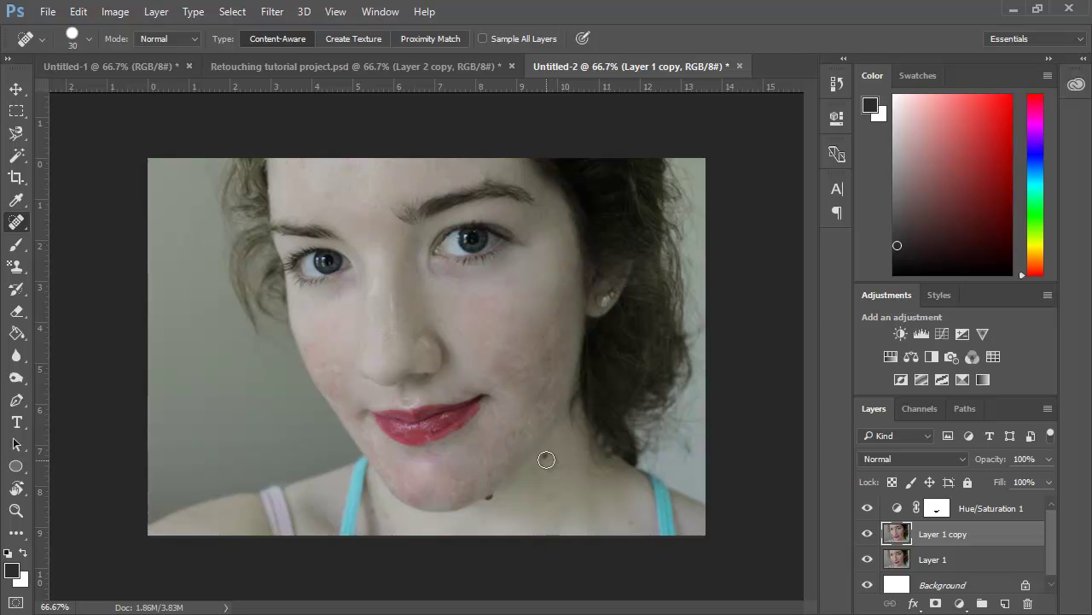
left_click(498, 500)
left_click(498, 358)
left_click(485, 362)
left_click(314, 352)
left_click(334, 358)
left_click(492, 415)
left_click(510, 385)
left_click(499, 366)
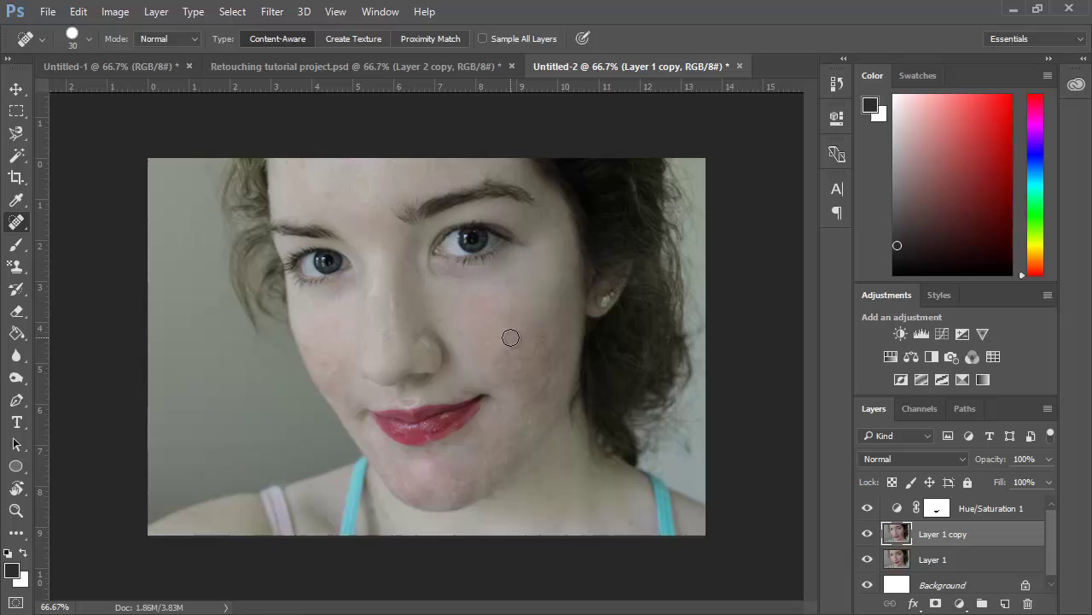
left_click(512, 338)
Trace the face from hairline to chin with the Magnetic Lasso, closing the selection
left_click(20, 142)
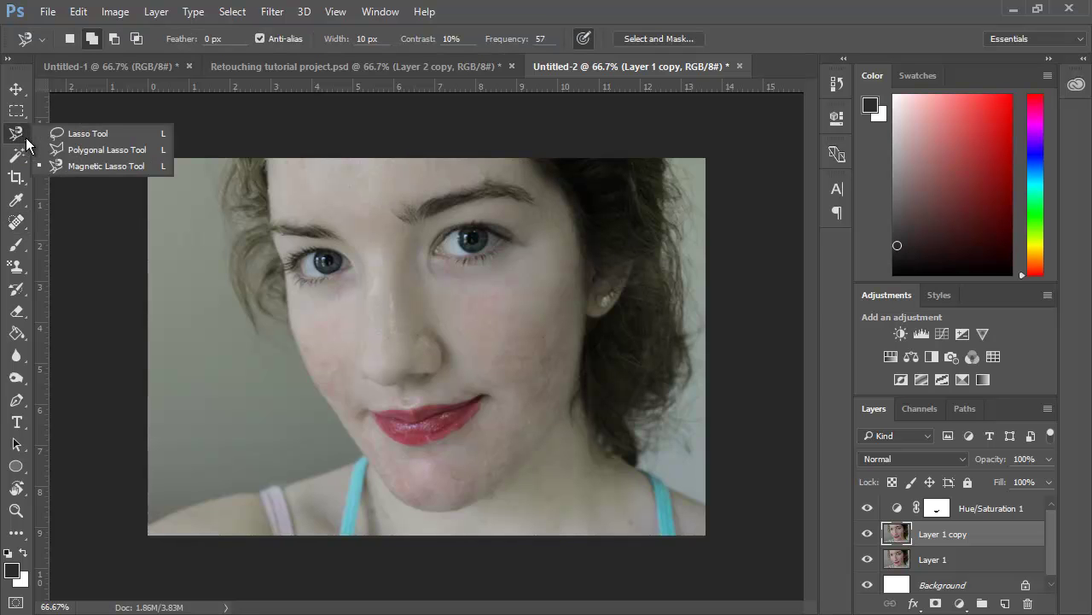
left_click(66, 165)
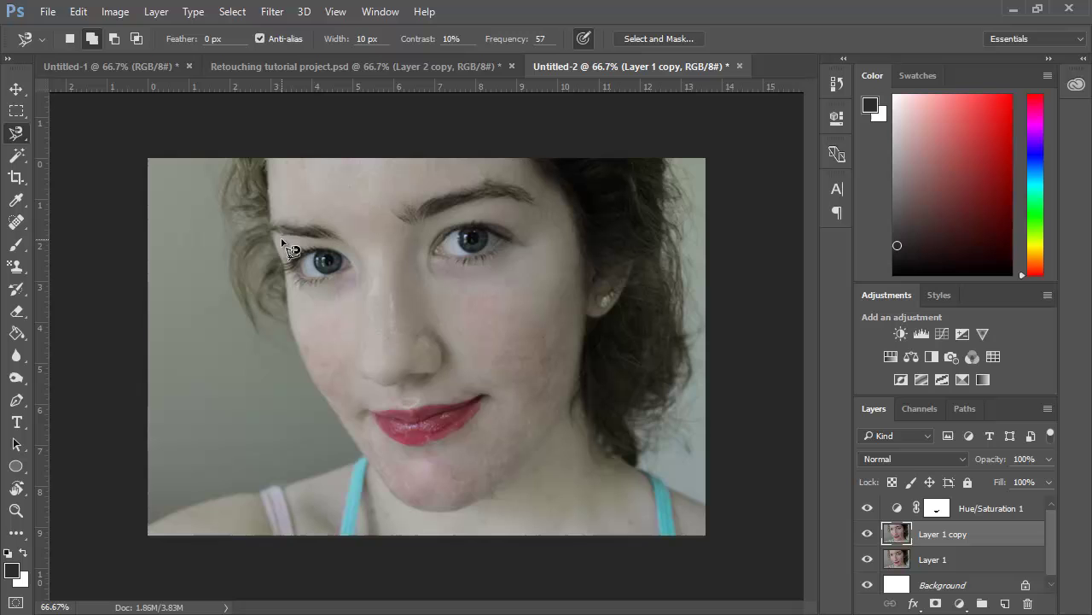
left_click(267, 160)
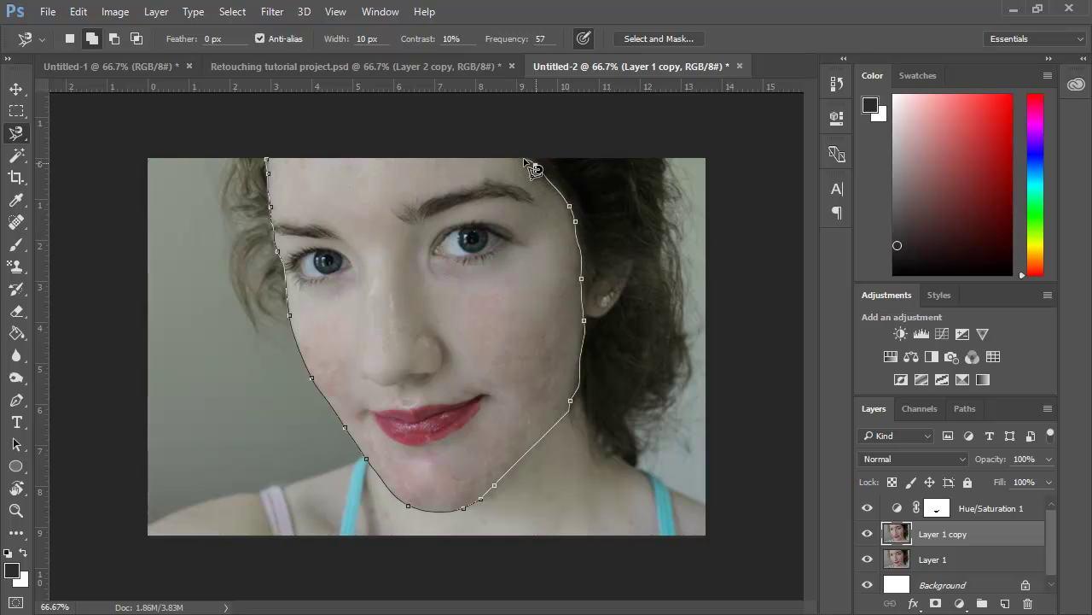
left_click(269, 160)
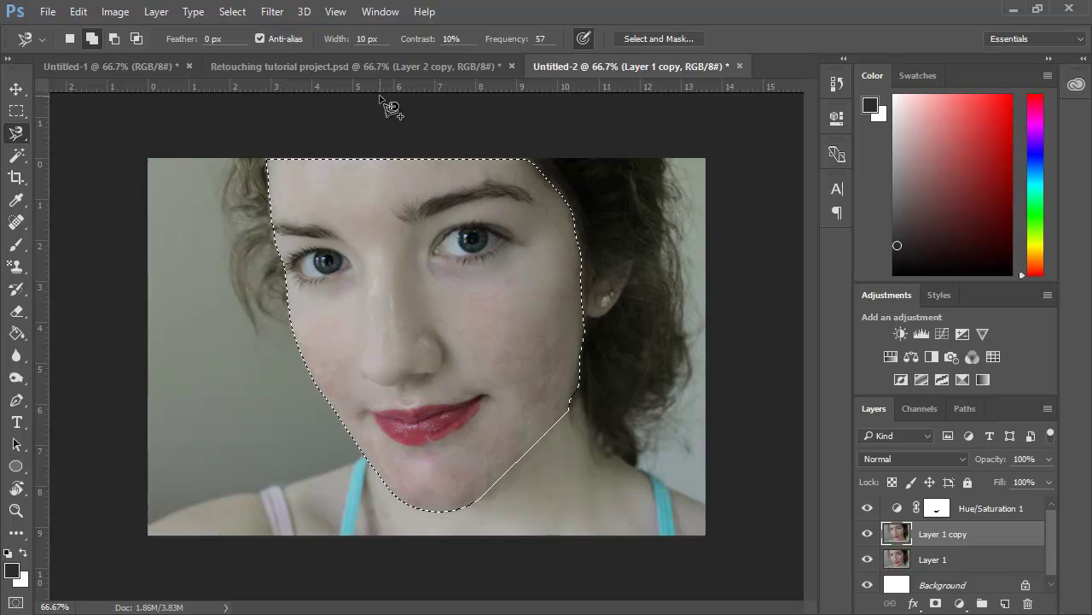
left_click(232, 12)
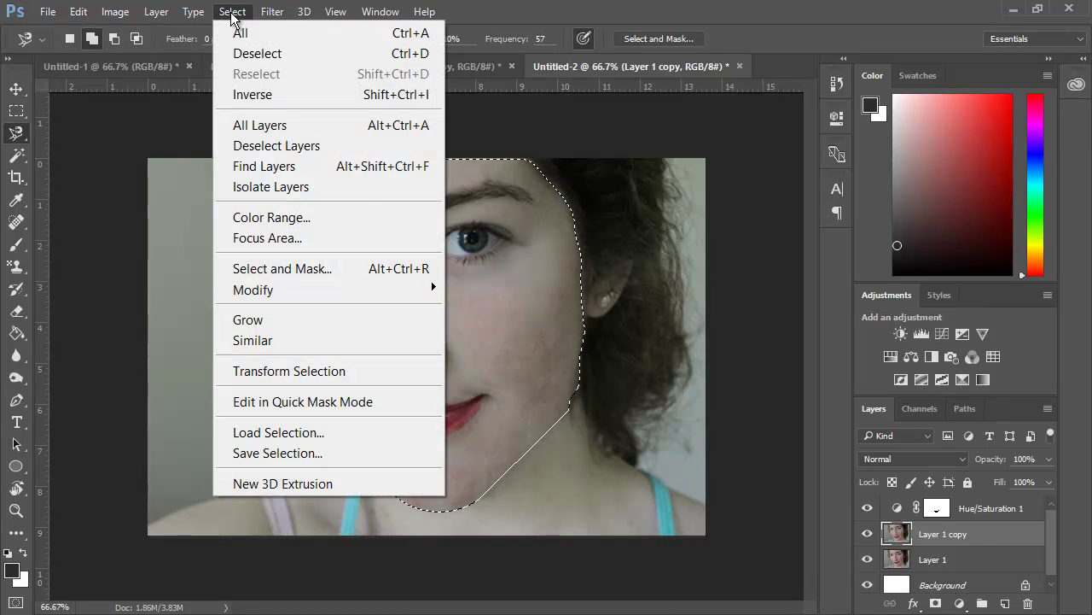
In Select and Mask, use On White view, Smooth 23, Feather 16.6 px, output New Layer with Layer Mask
left_click(307, 270)
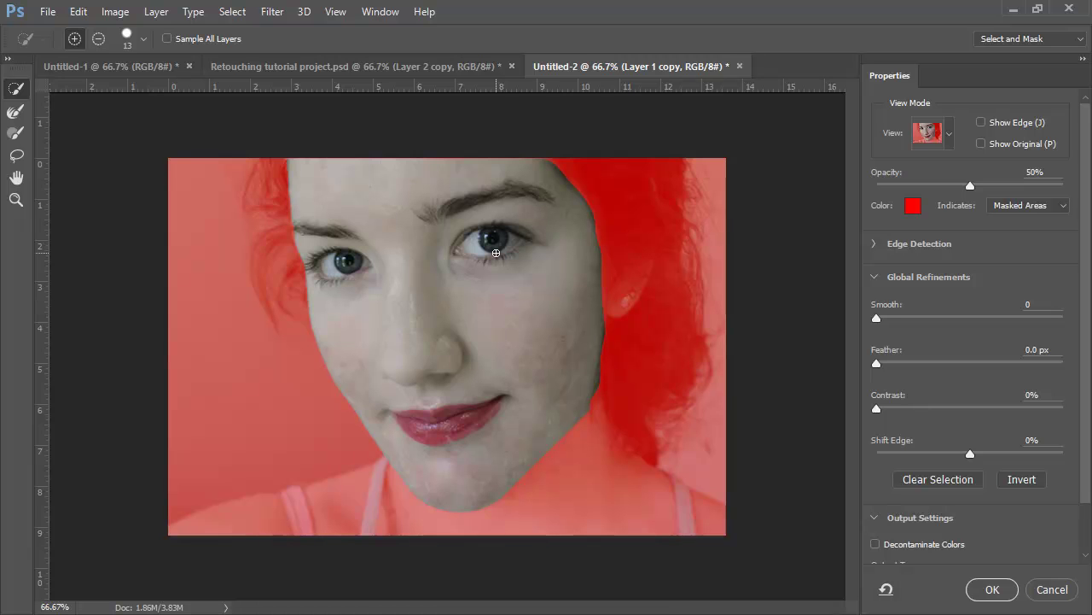
left_click(949, 135)
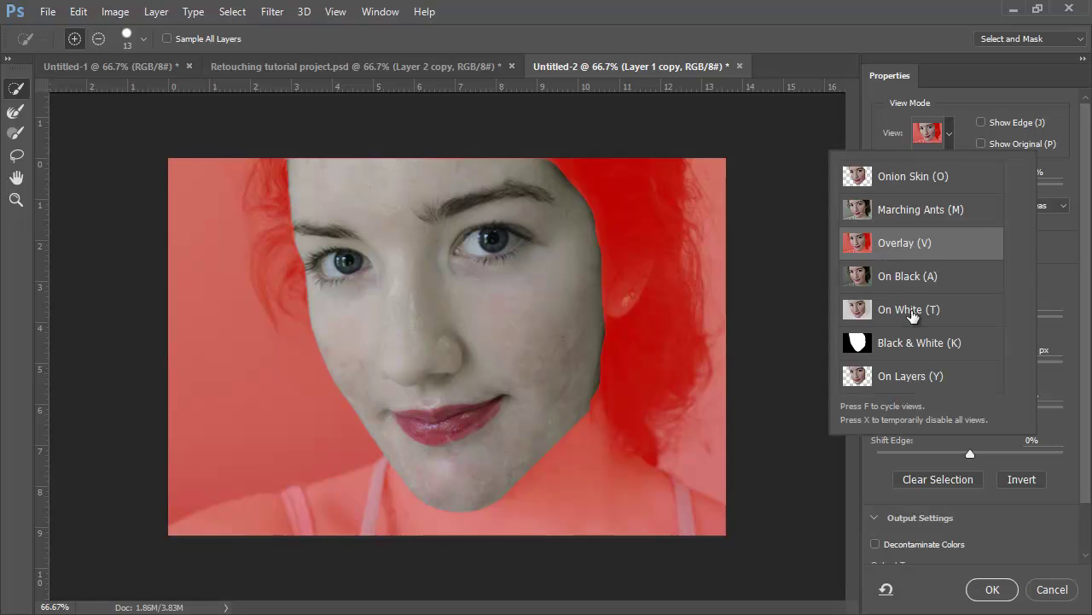
left_click(911, 311)
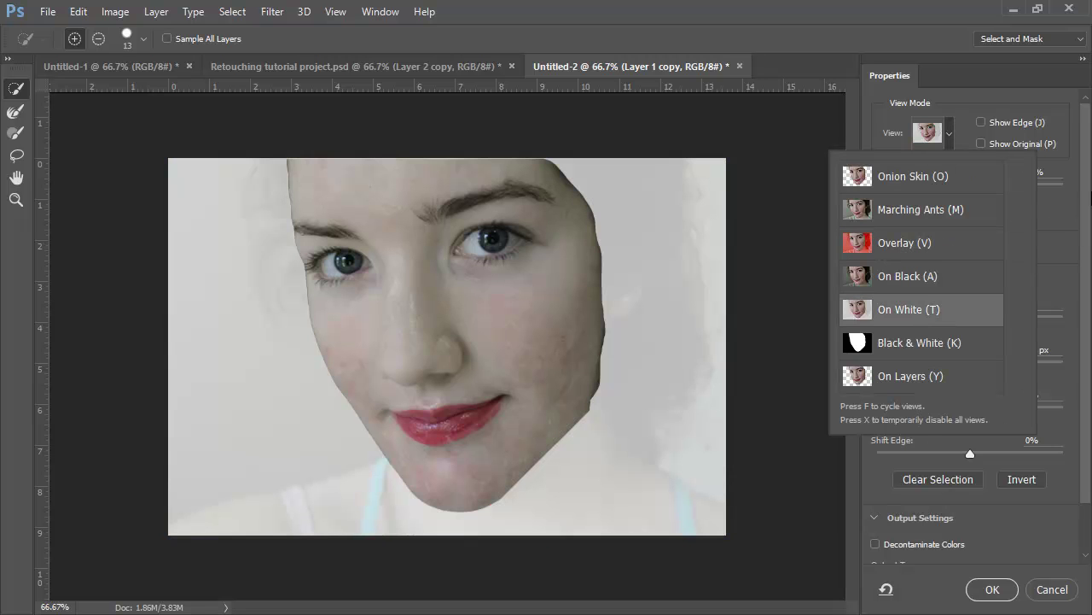
left_click_drag(878, 317, 920, 323)
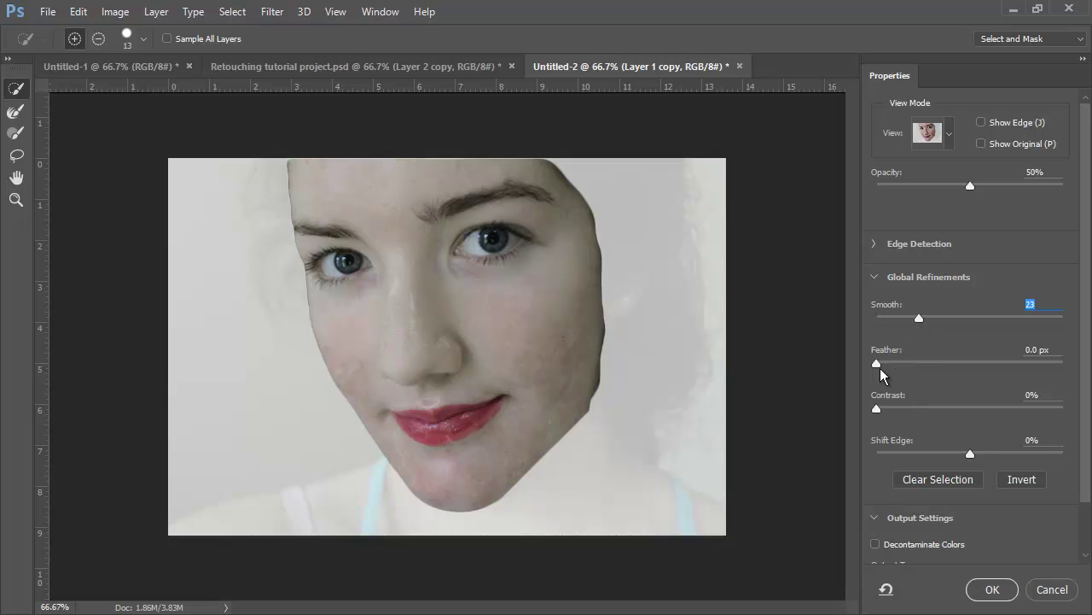
left_click_drag(916, 365, 957, 368)
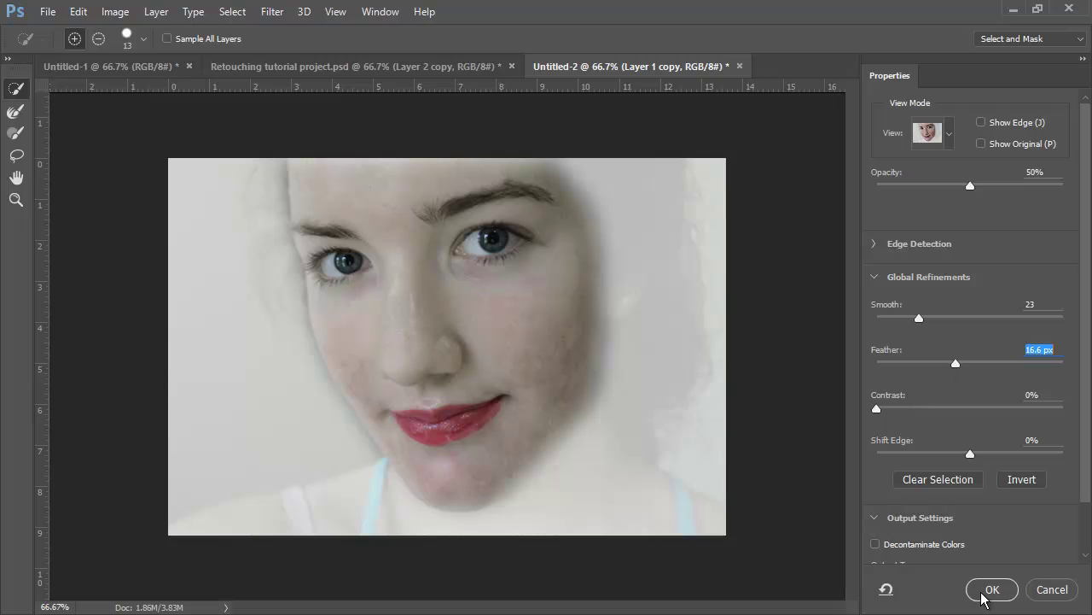
left_click_drag(1086, 475, 1088, 538)
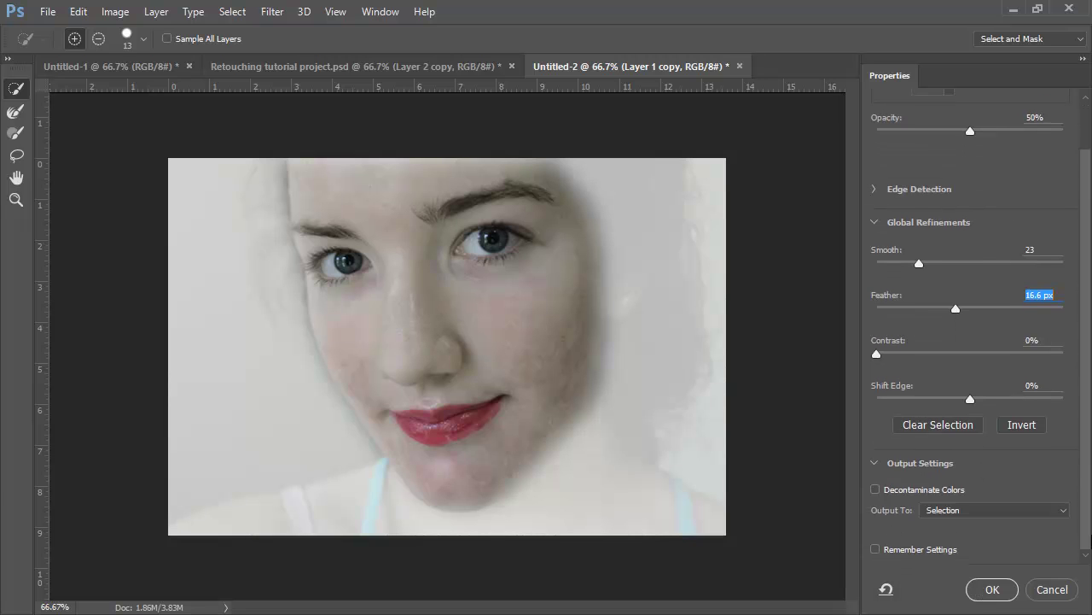
left_click(963, 512)
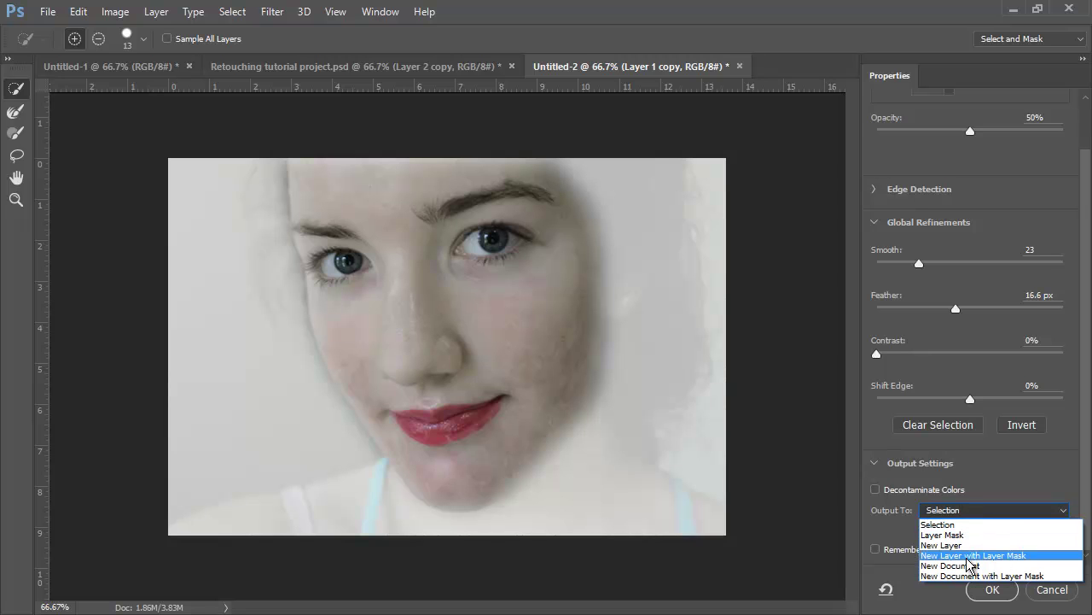
left_click(971, 556)
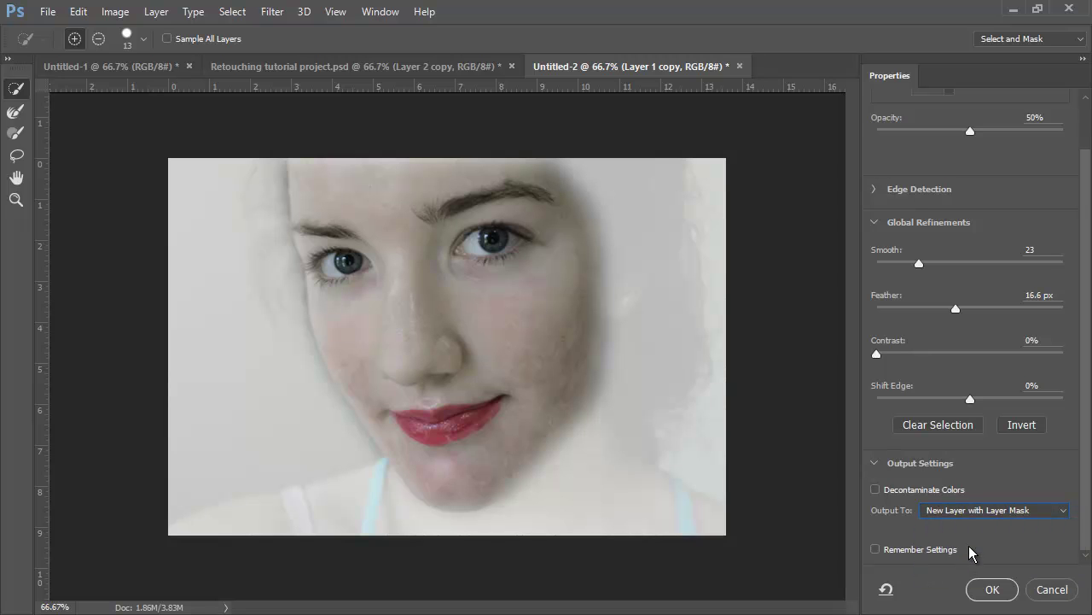
Create the masked face layer and apply a Surface Blur of radius 10 px, threshold 8 levels to its pixels
left_click(983, 592)
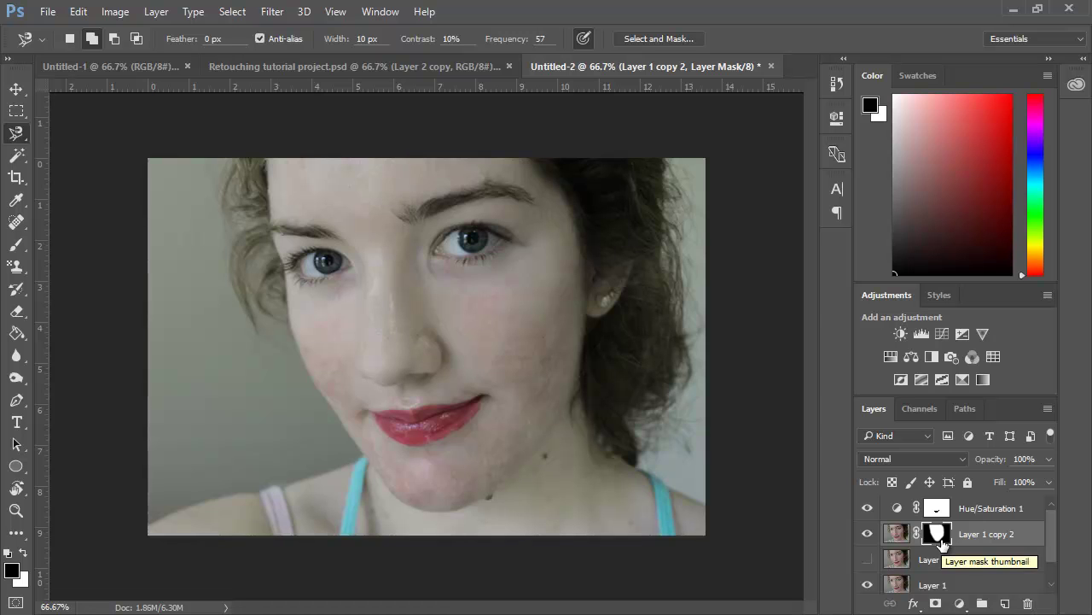
left_click(896, 536)
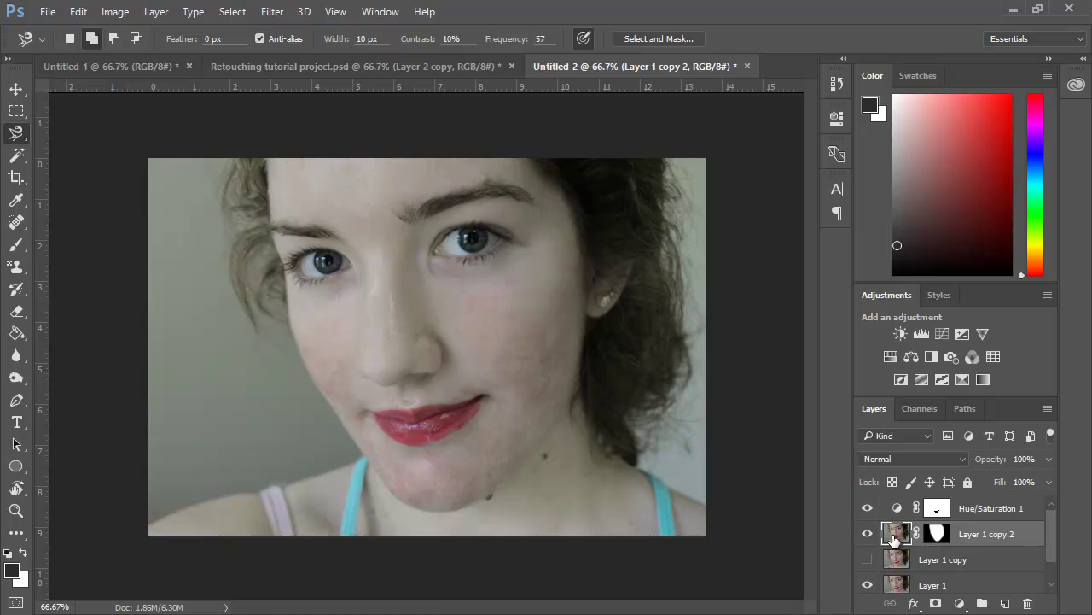
left_click(272, 12)
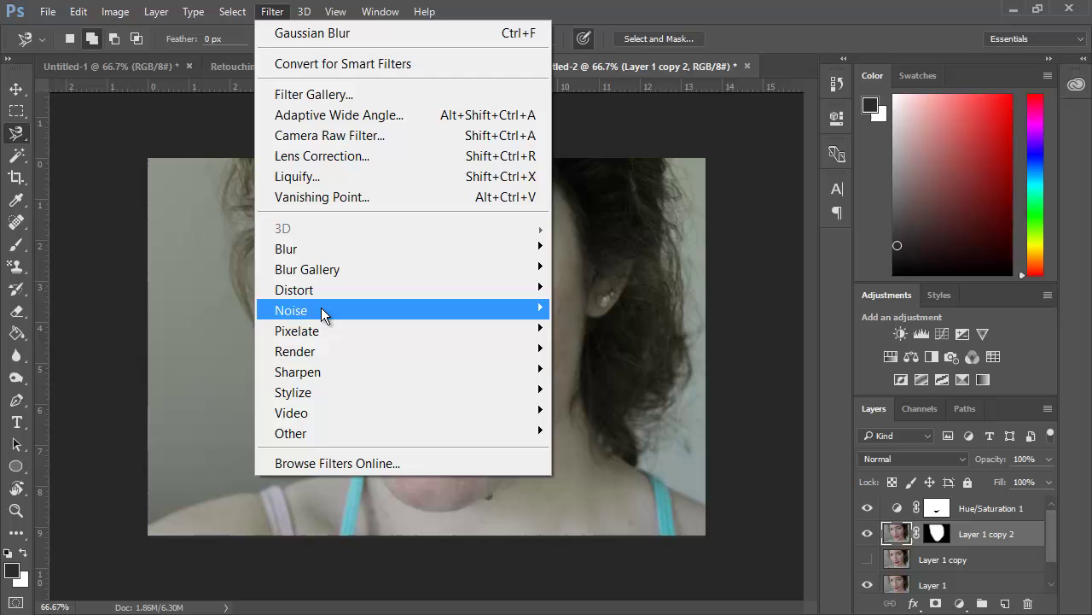
mouse_move(321, 308)
mouse_move(320, 251)
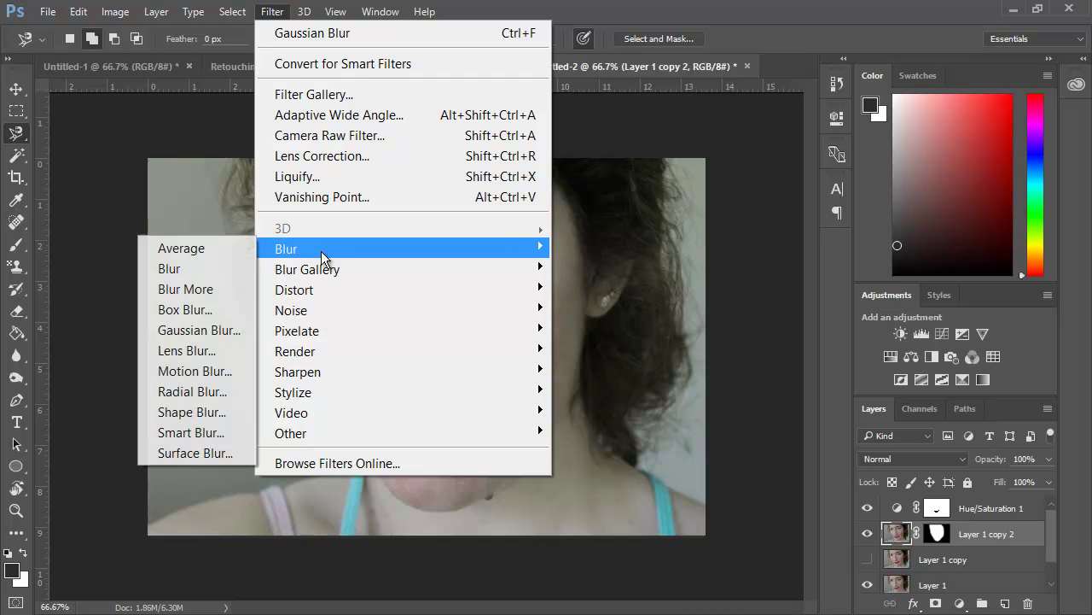
left_click(198, 454)
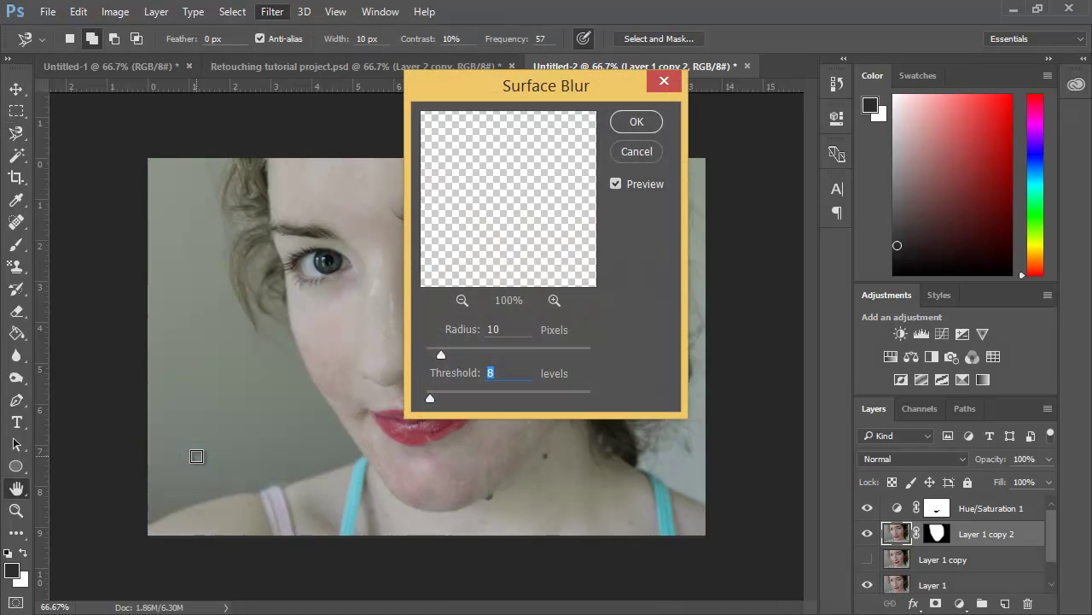
left_click_drag(543, 94, 748, 89)
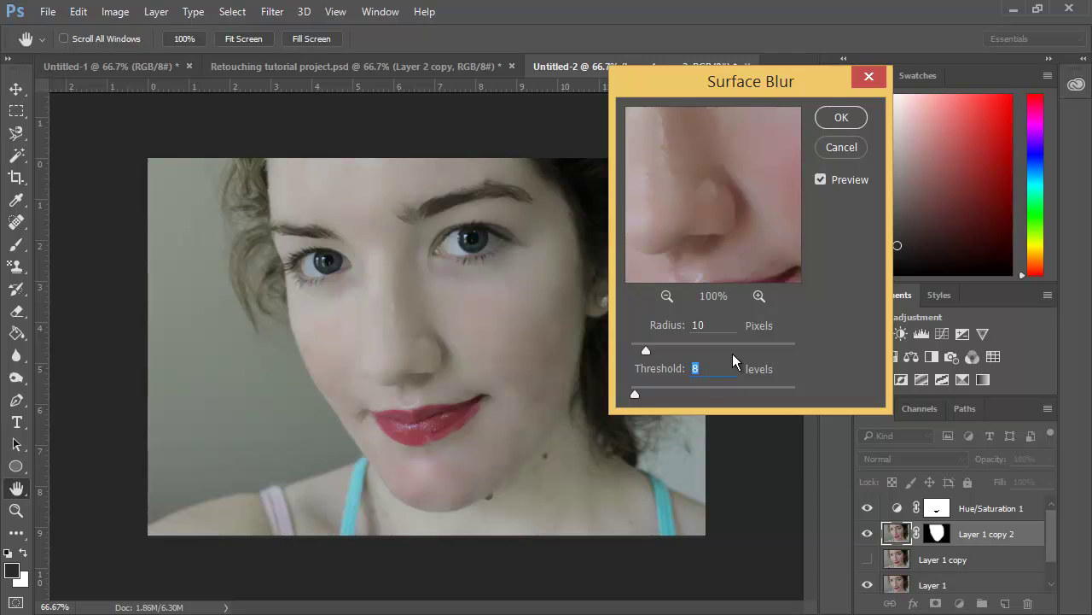
left_click(840, 117)
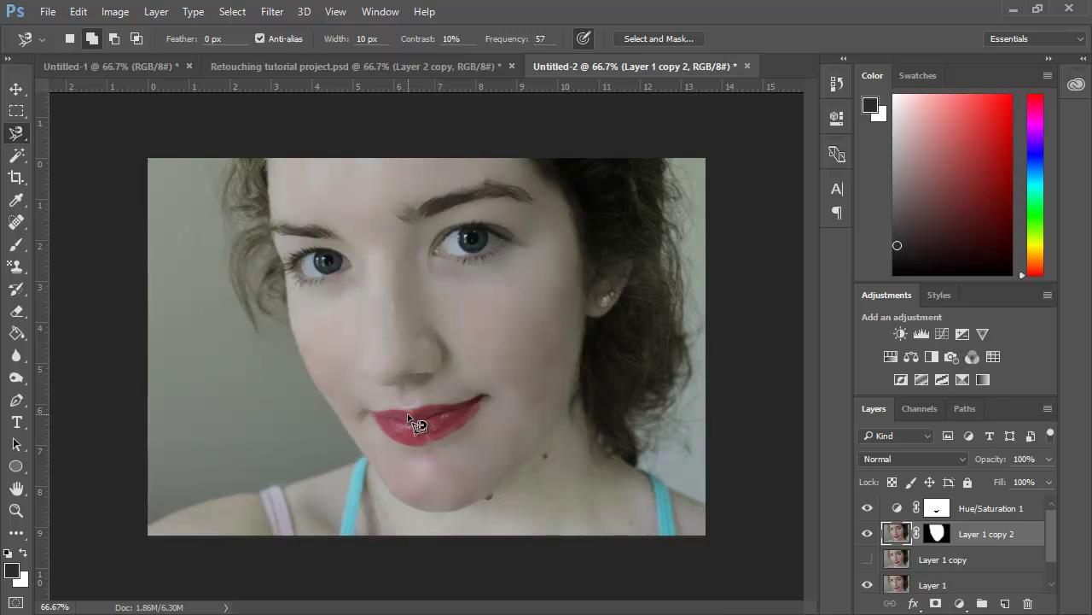
Switch to the Brush tool with opacity and flow both set to 50%
key("z")
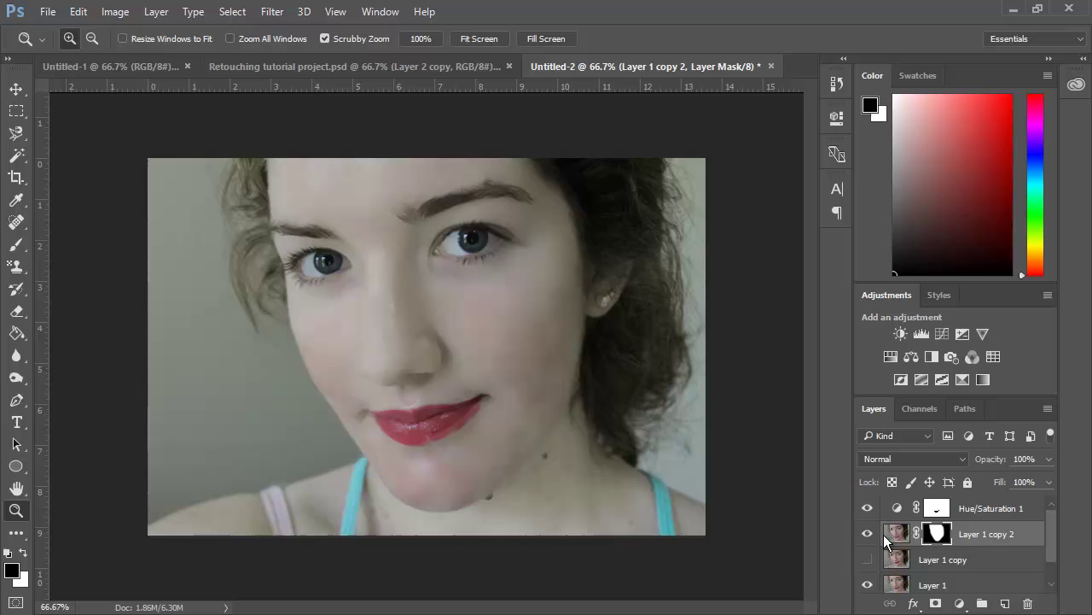
left_click(22, 251)
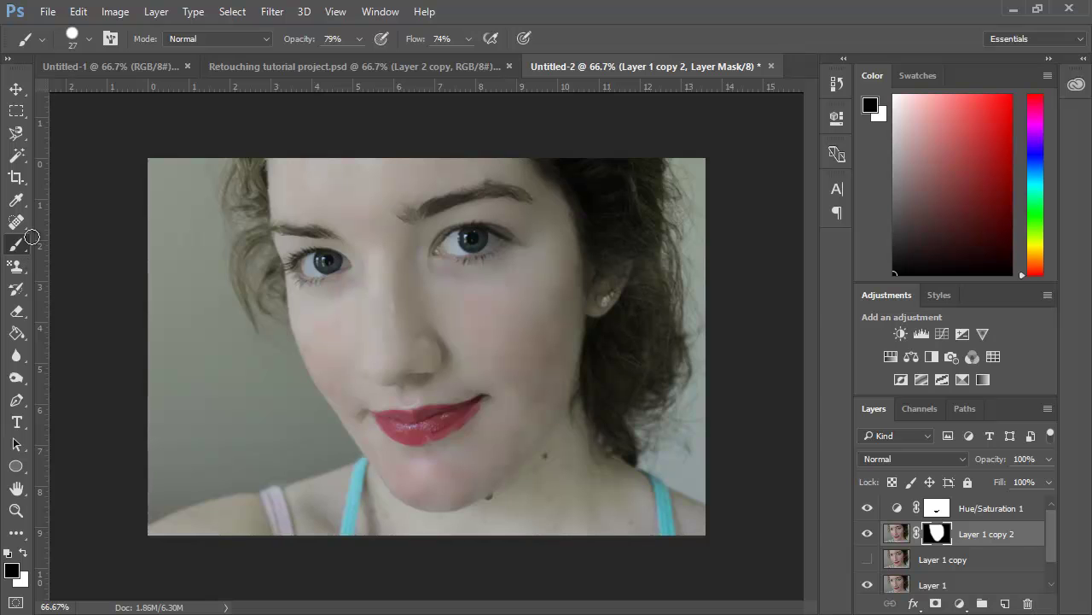
left_click(358, 40)
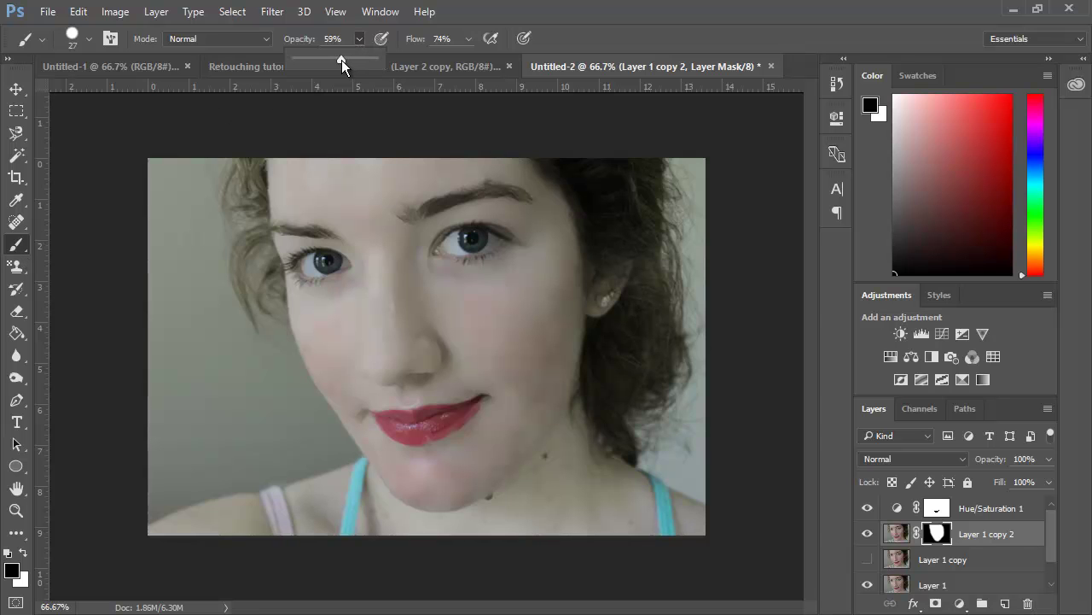
left_click(337, 39)
type("50")
key("Return")
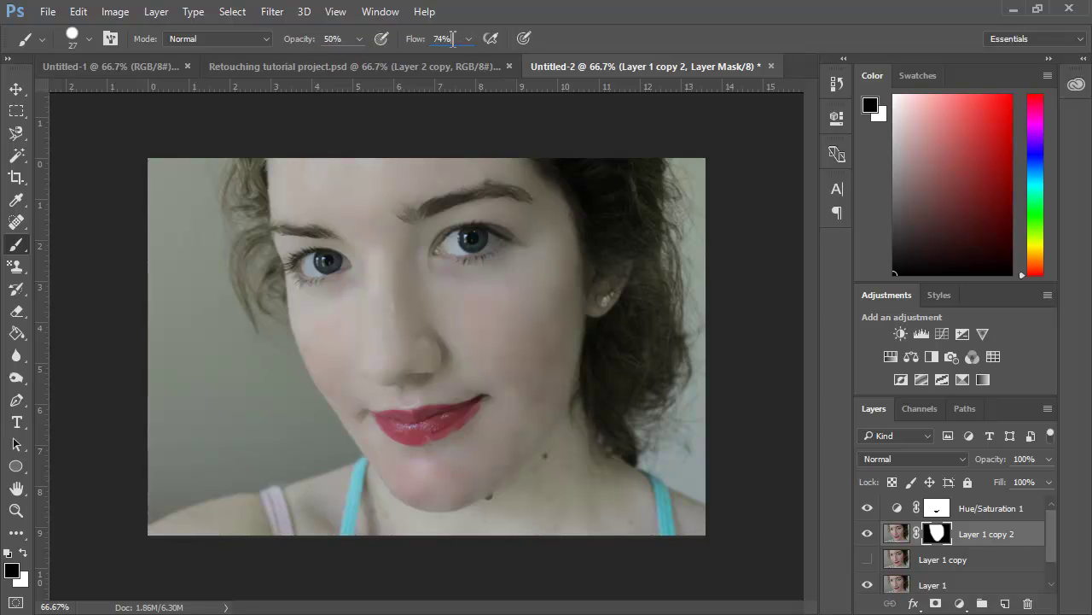
left_click(420, 40)
type("50")
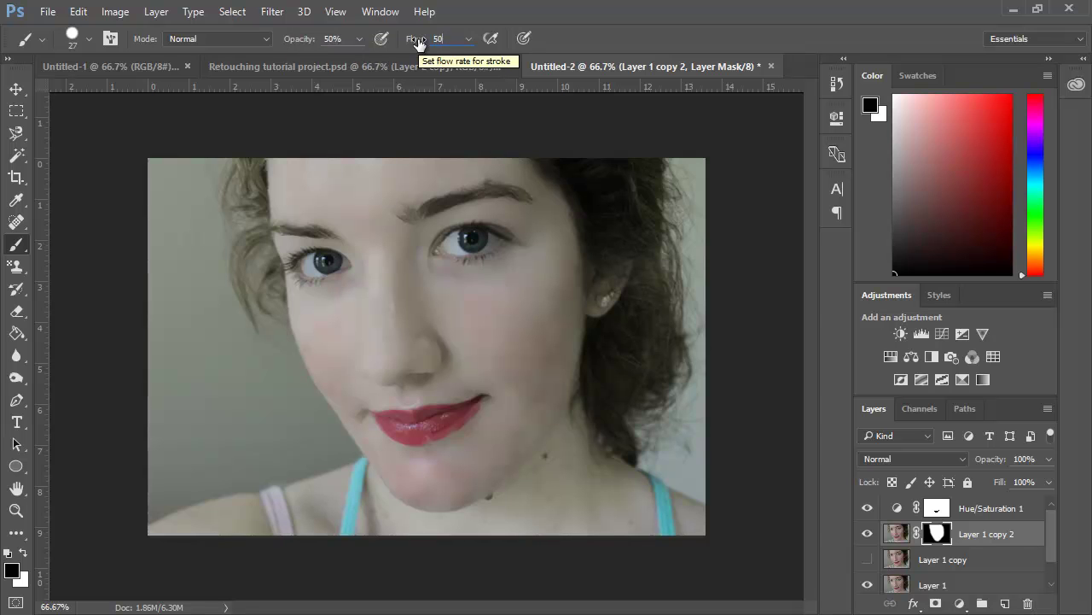
key("Return")
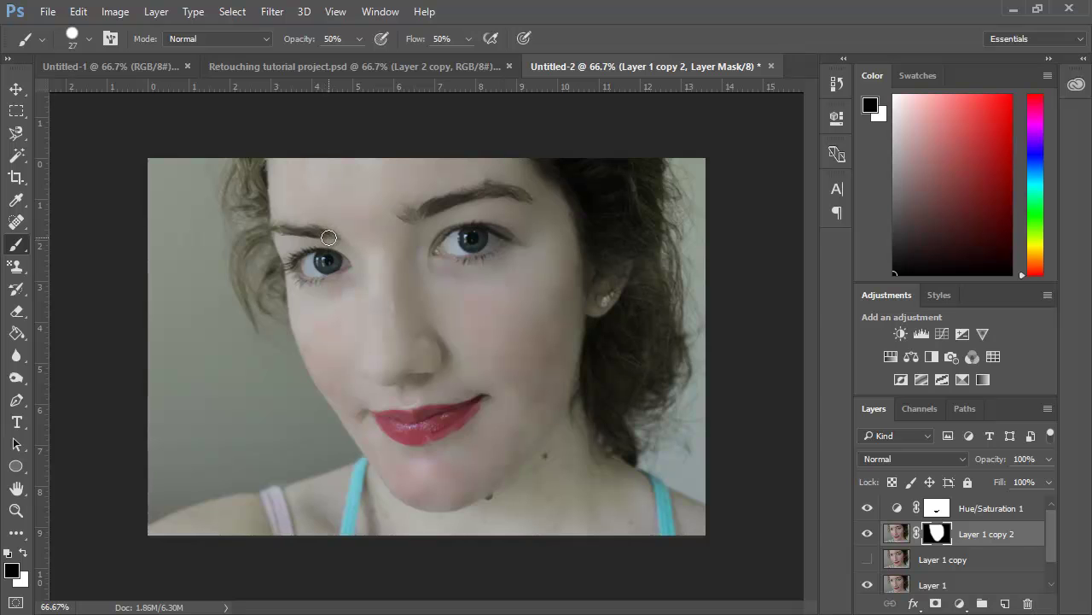
Paint black on the mask over the left eyebrow and both eyes, then raise brush opacity
mouse_move(328, 237)
left_mouse_down()
mouse_move(272, 229)
mouse_move(381, 239)
mouse_move(283, 231)
mouse_move(400, 232)
mouse_move(424, 221)
mouse_move(409, 208)
mouse_move(408, 217)
mouse_move(494, 190)
mouse_move(463, 189)
mouse_move(525, 192)
mouse_move(406, 212)
mouse_move(496, 185)
left_mouse_up()
mouse_move(471, 245)
left_mouse_down()
mouse_move(451, 228)
mouse_move(436, 248)
mouse_move(475, 260)
mouse_move(512, 236)
mouse_move(474, 230)
mouse_move(511, 240)
mouse_move(466, 231)
mouse_move(443, 255)
left_mouse_up()
mouse_move(335, 264)
left_mouse_down()
mouse_move(294, 257)
mouse_move(291, 269)
mouse_move(342, 258)
mouse_move(308, 281)
left_mouse_up()
left_click(358, 40)
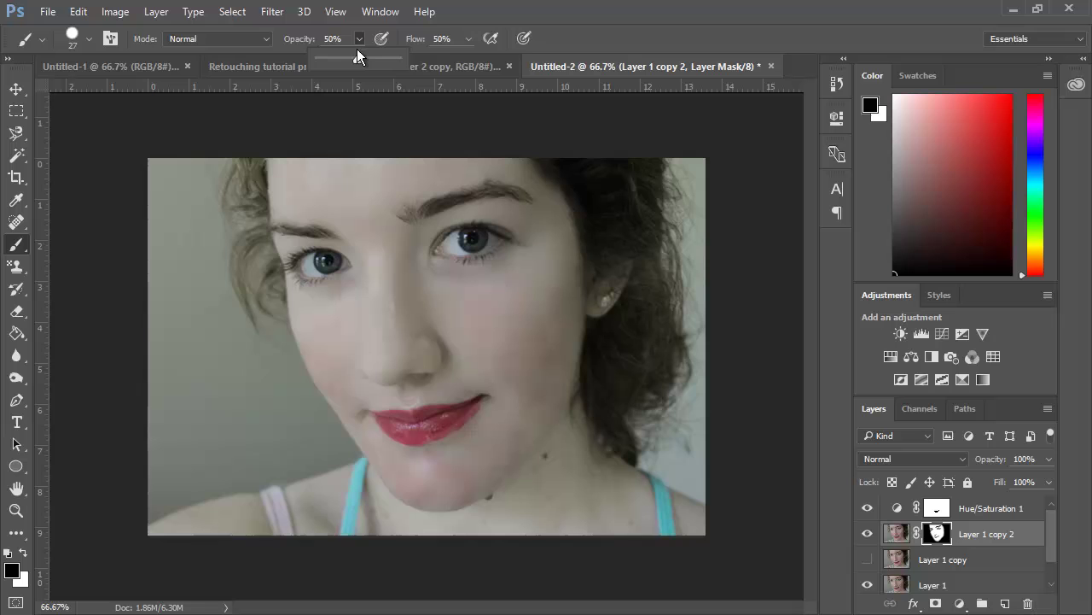
left_click(254, 159)
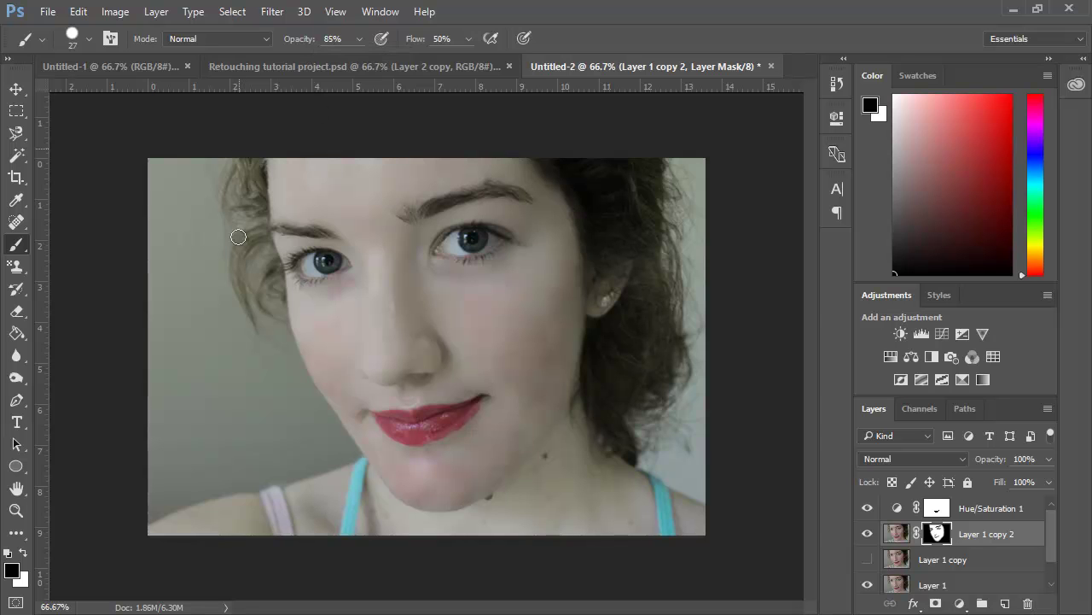
left_click(359, 39)
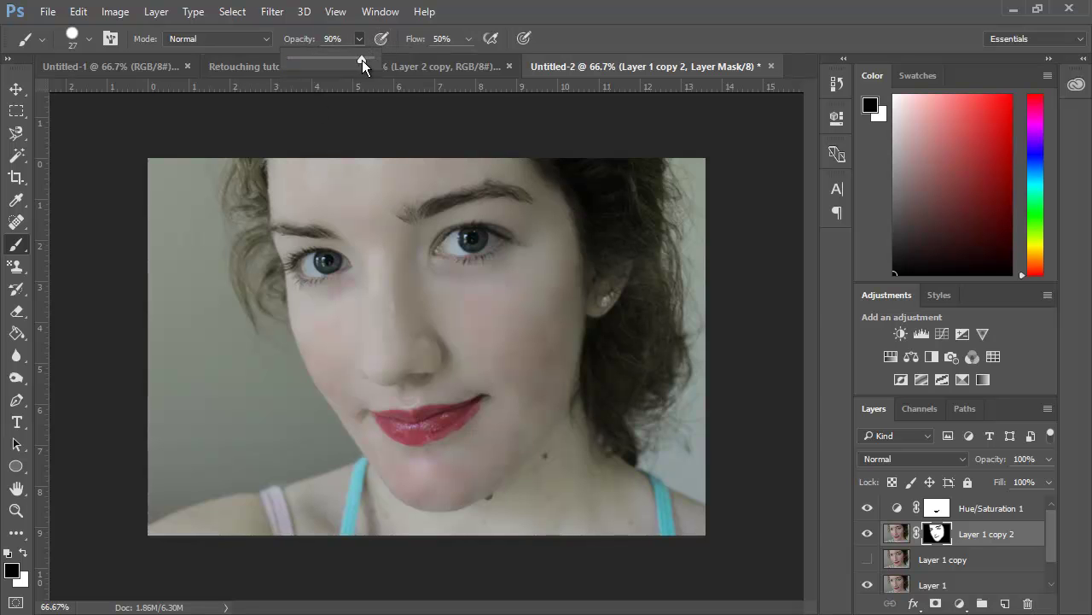
left_click(475, 185)
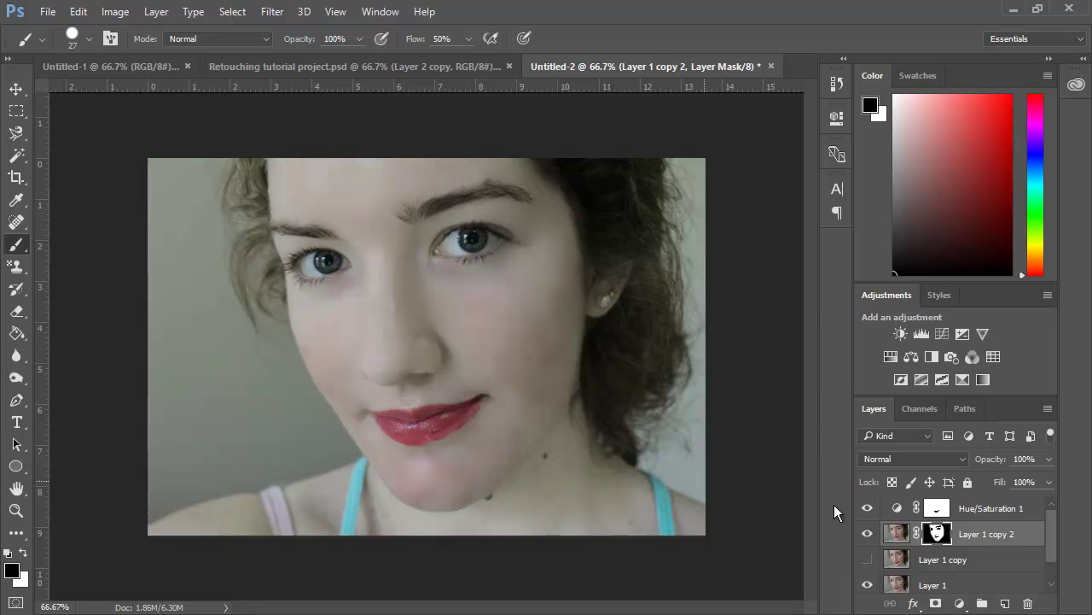
Show Layer 1 copy, zoom to 100% on the nose and back out, then target Layer 1 copy 2's image
left_click(867, 559)
key("z")
left_click(435, 325)
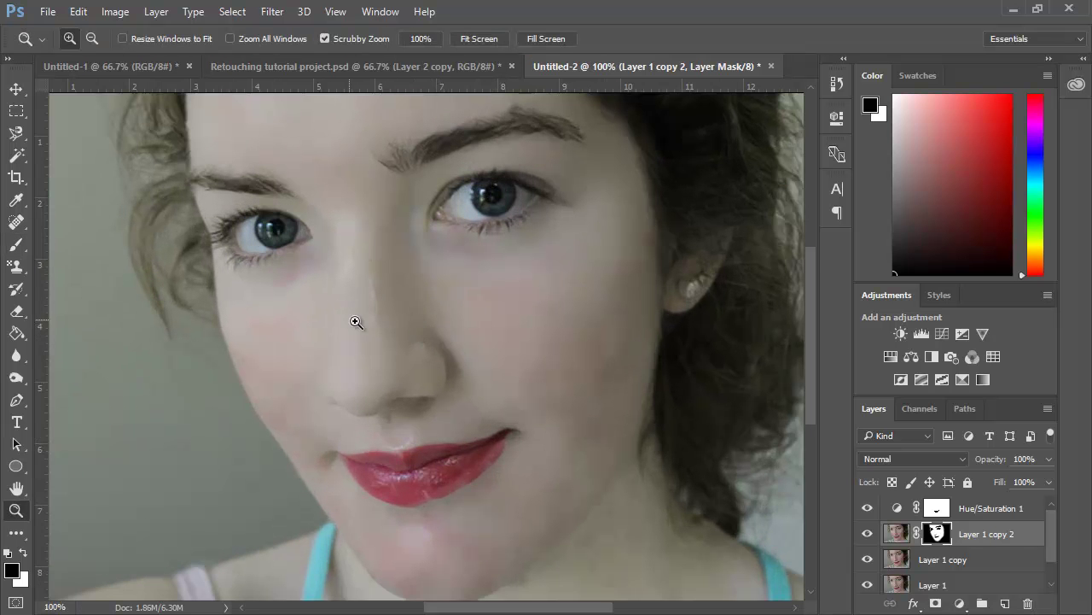
left_click(447, 358, "alt")
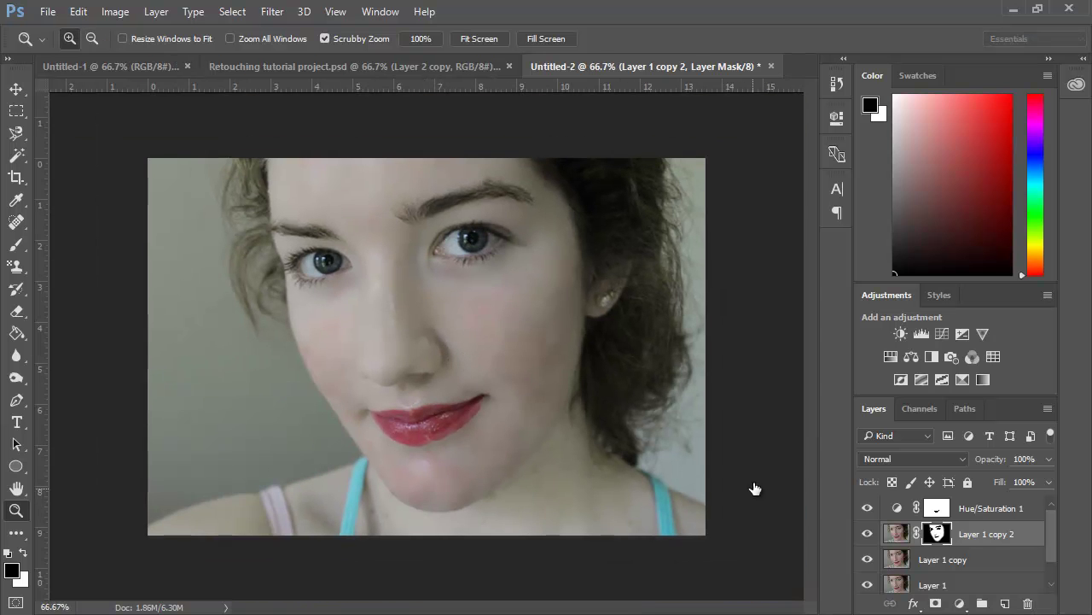
left_click(896, 534)
Apply Add Noise at 1.5% with Uniform distribution to Layer 1 copy 2
left_click(278, 14)
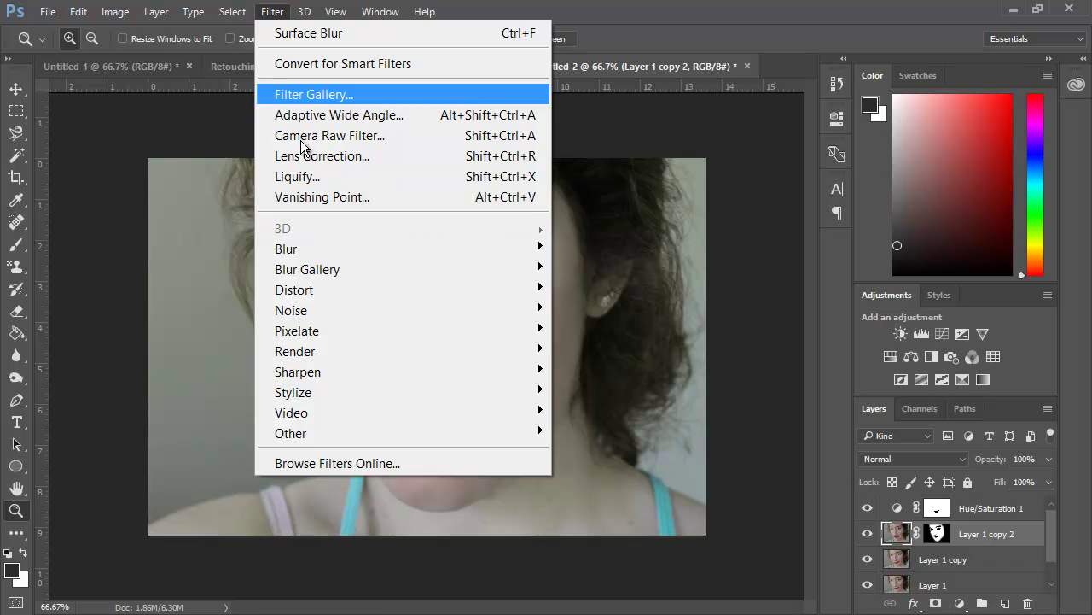
mouse_move(308, 309)
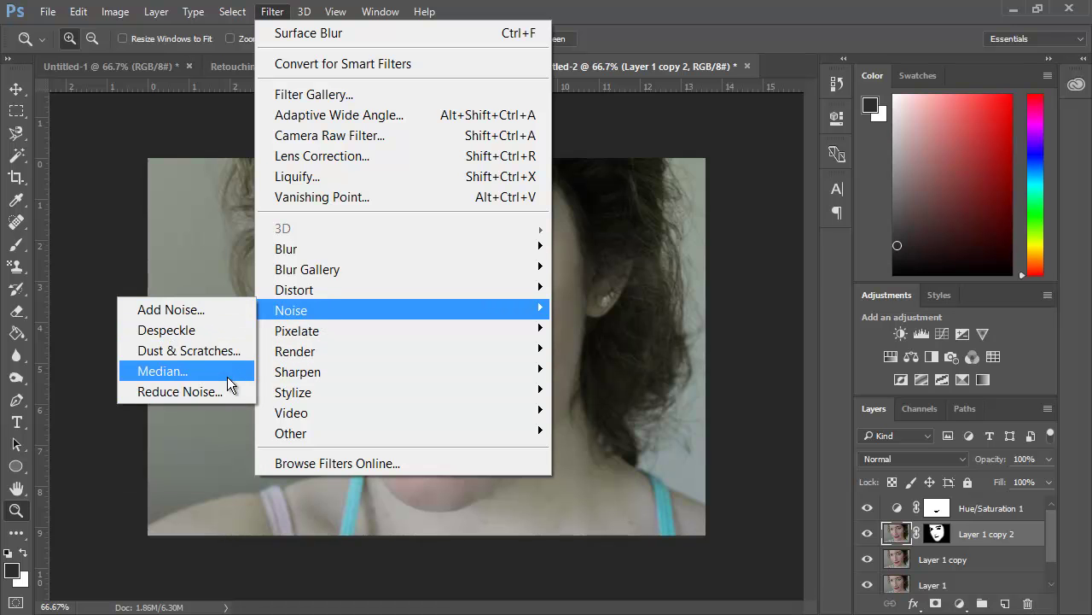
left_click(222, 312)
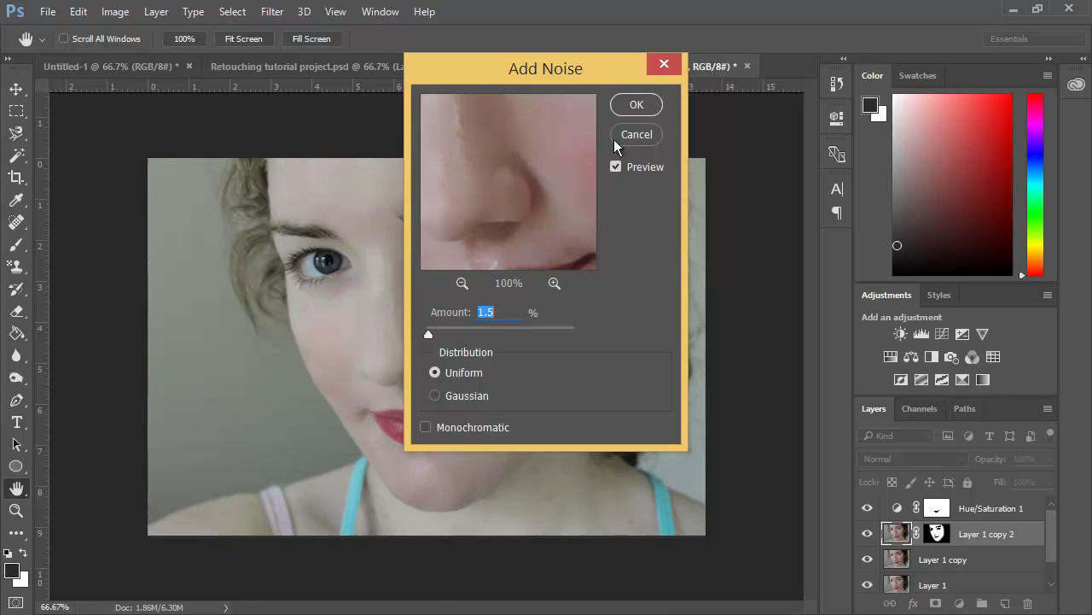
left_click(636, 104)
Inspect the skin at 100%, then drag Layer 1 to the top of the stack and hide it
key("z")
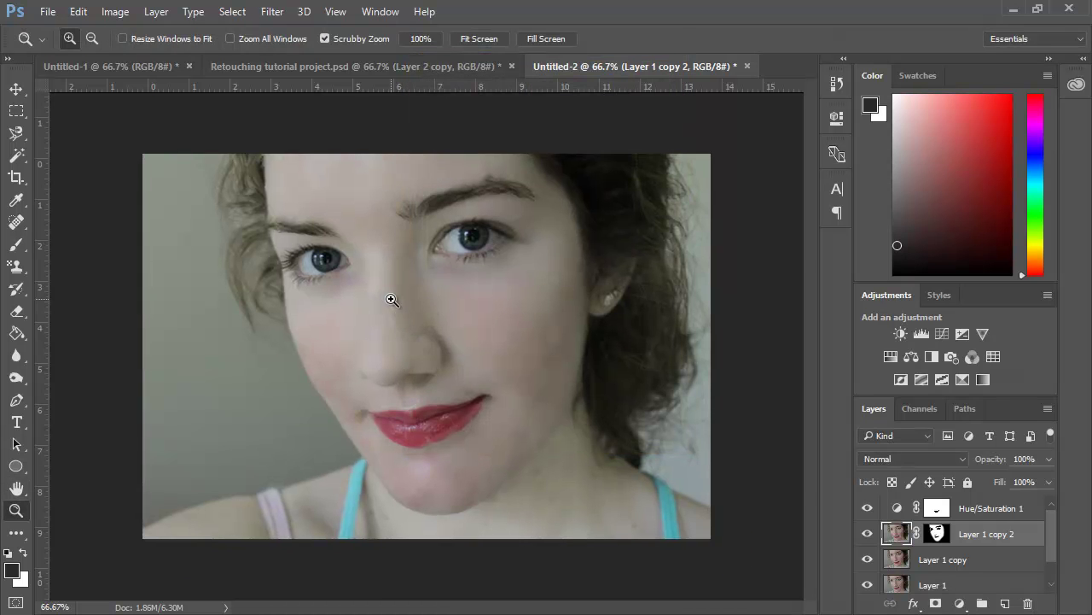
left_click(392, 299)
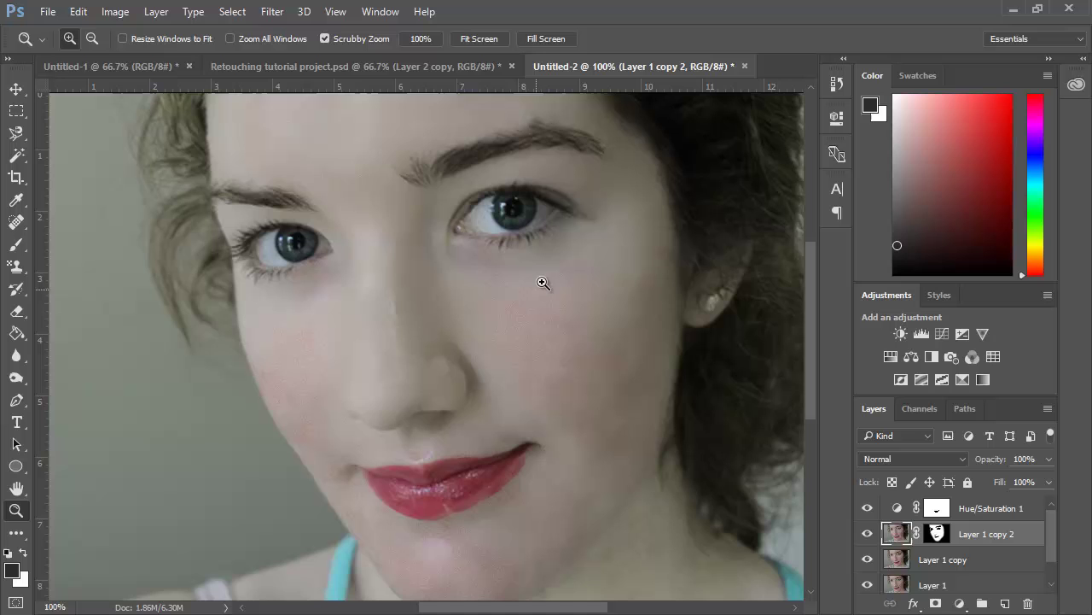
left_click(534, 343, "alt")
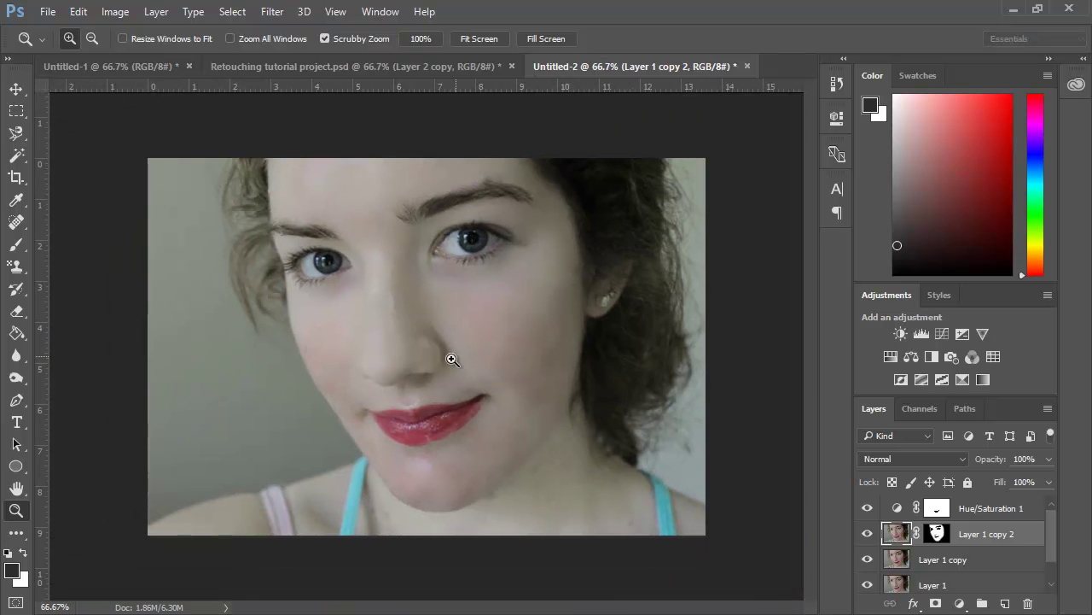
scroll(891, 520, "down", 1)
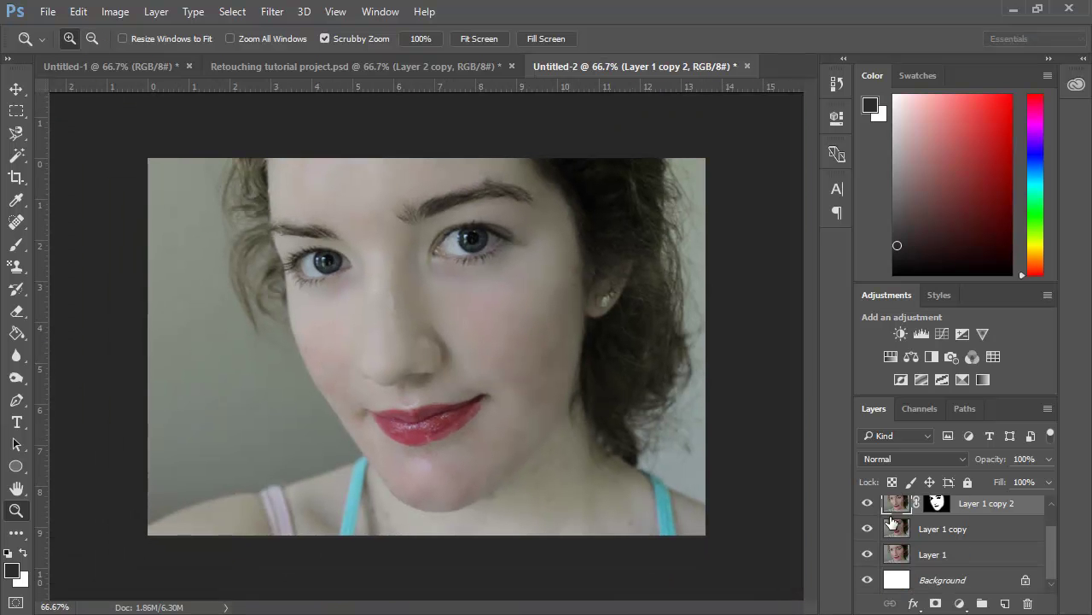
left_click_drag(891, 521, 922, 506)
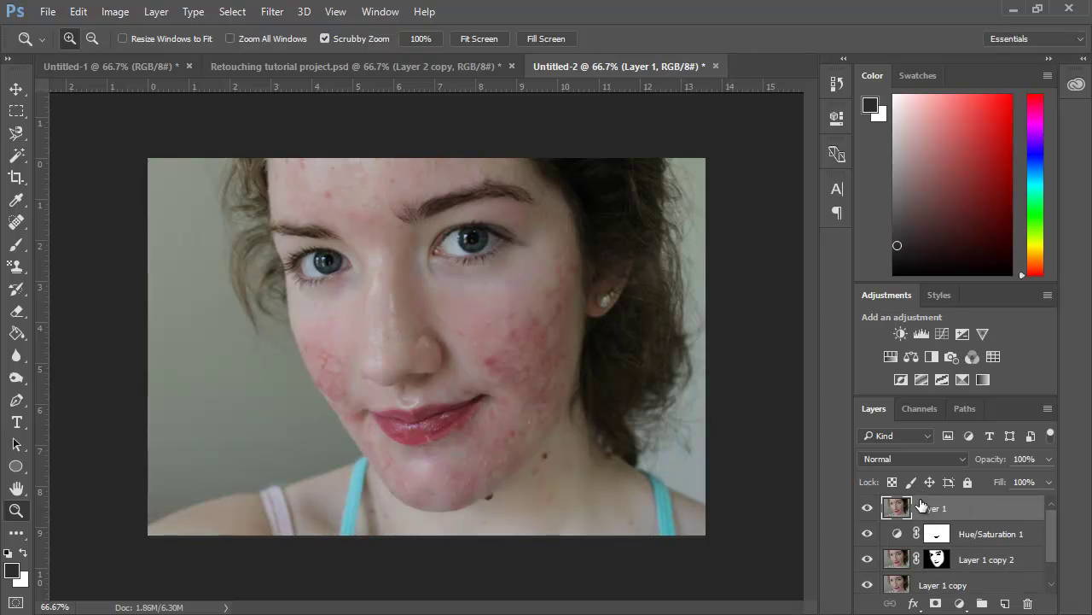
left_click(868, 510)
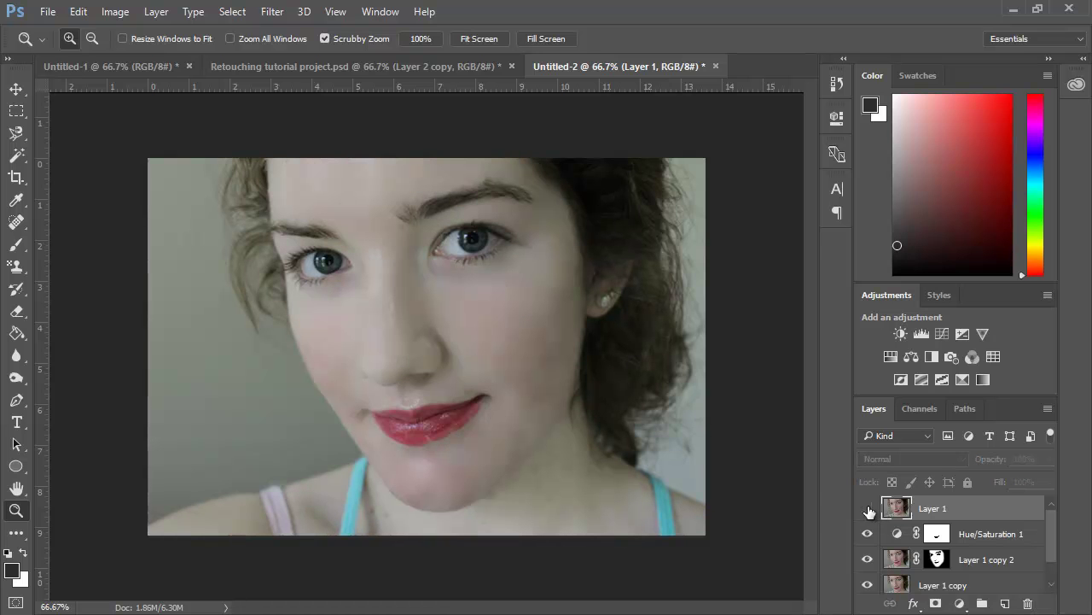